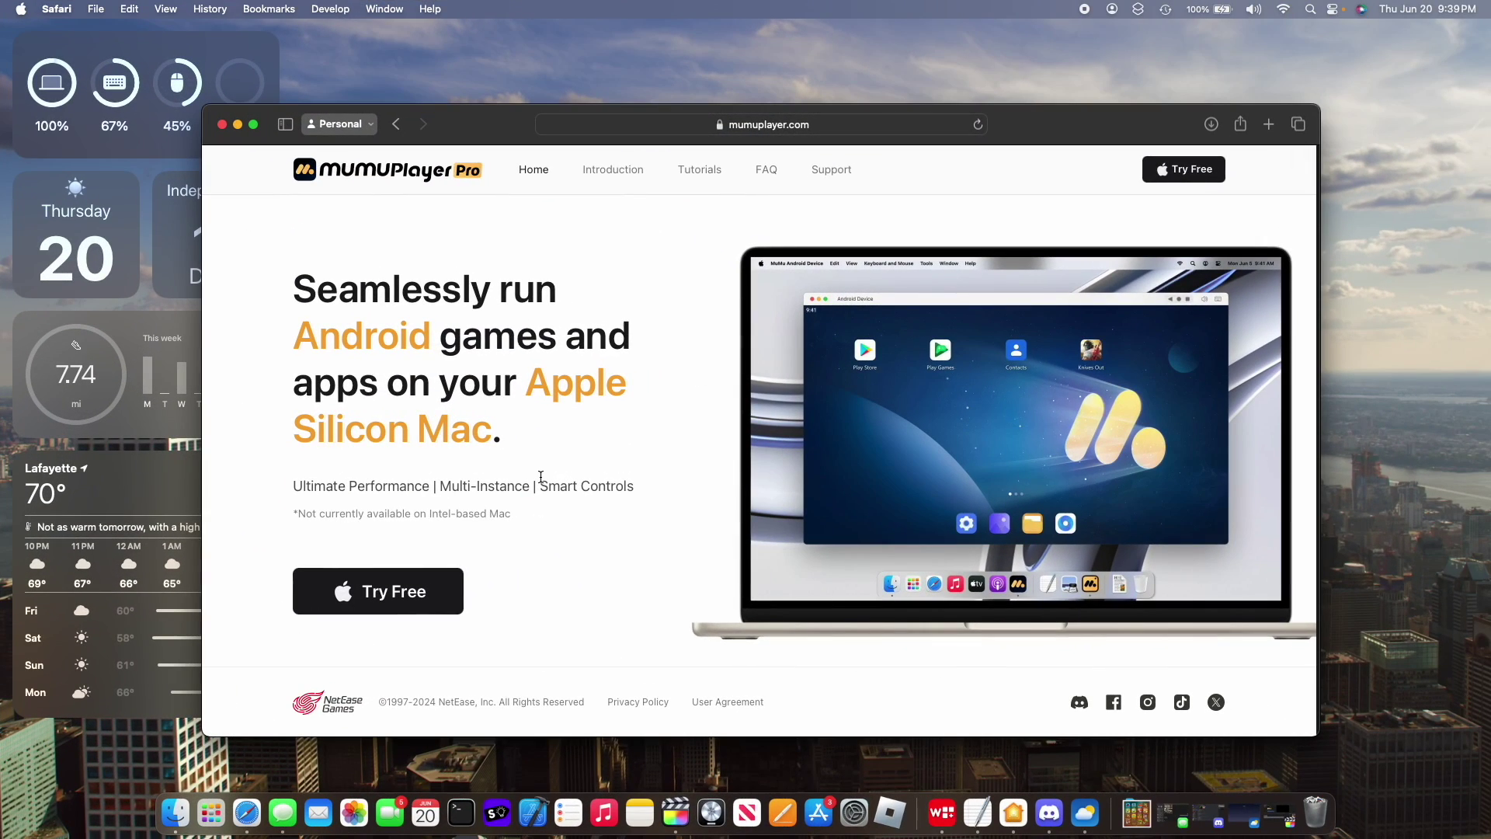
Download and install MuMuPlayer Pro from its website, launching it and closing the installer window
click(385, 593)
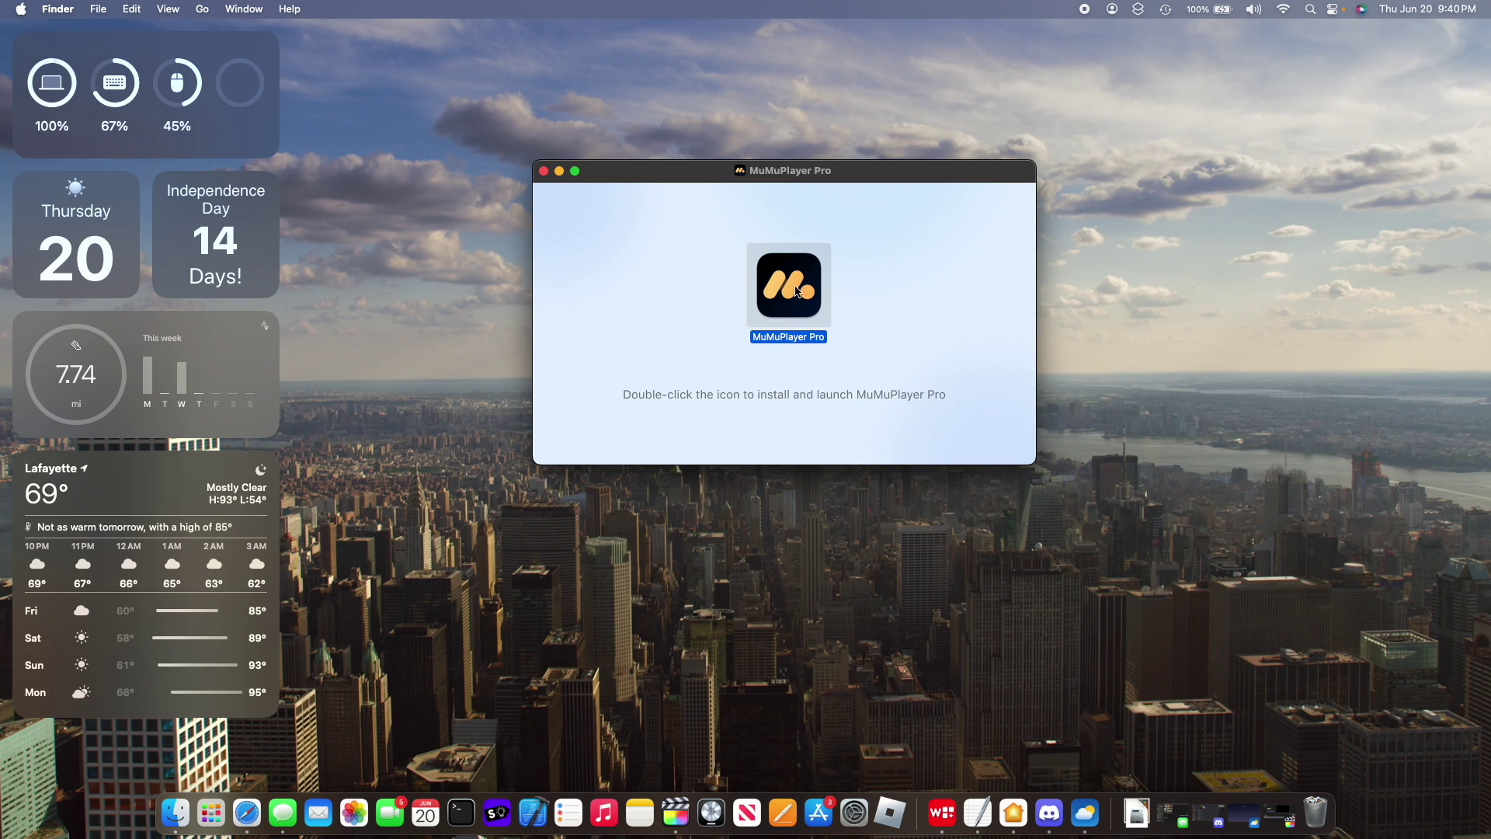
double_click(779, 330)
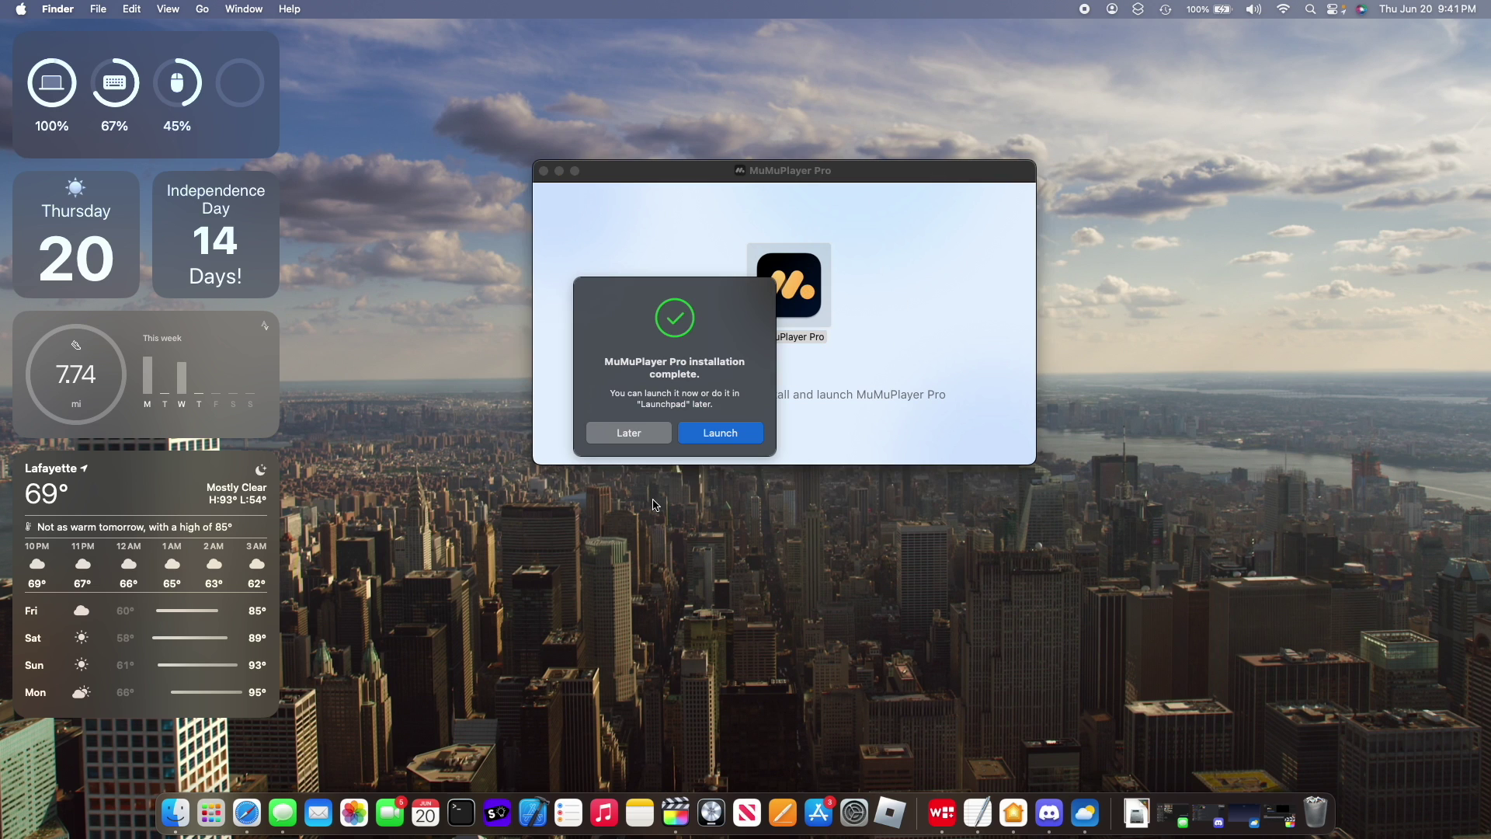
click(712, 439)
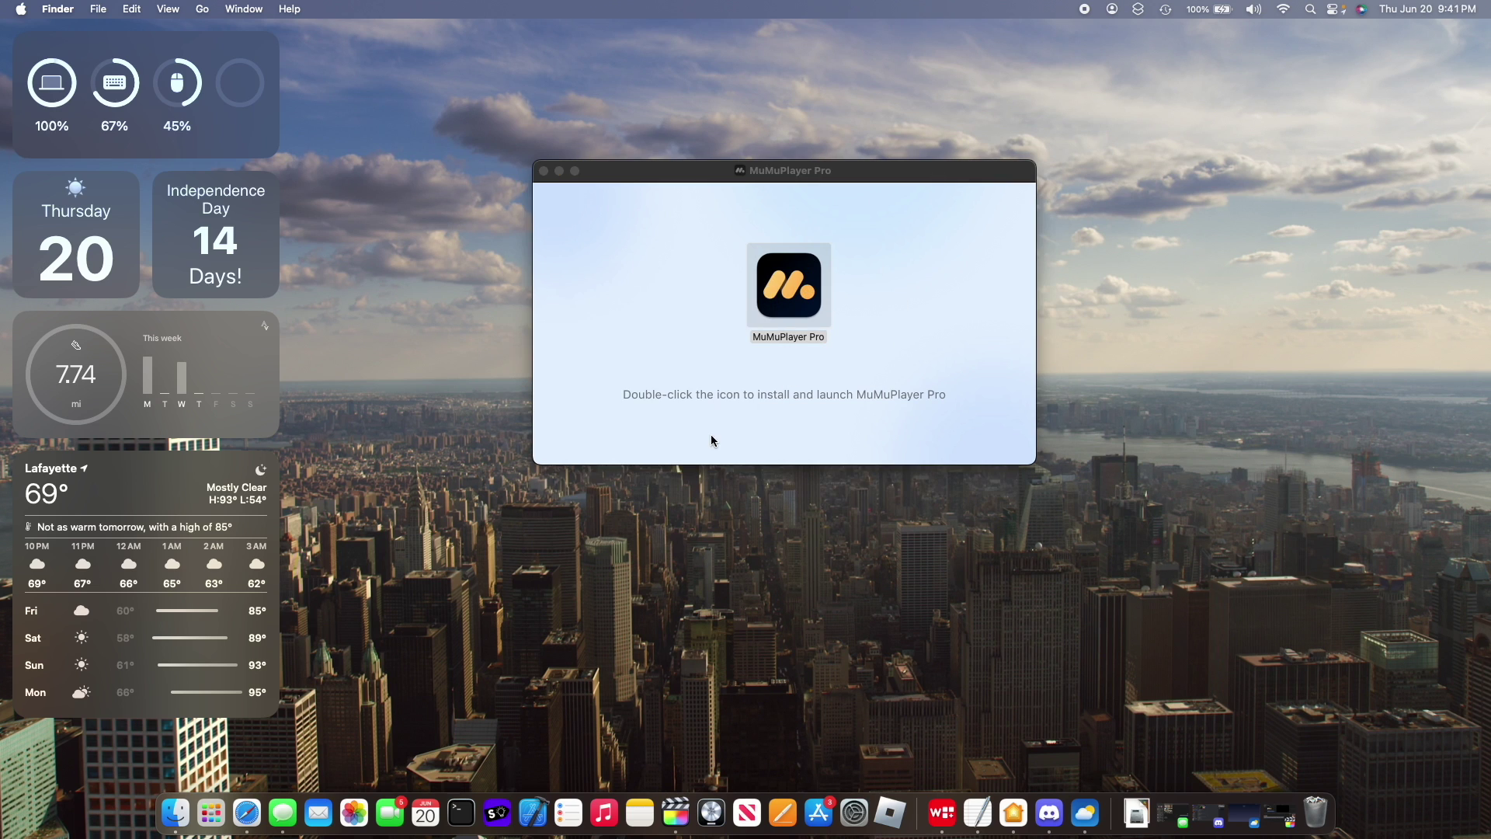
click(544, 170)
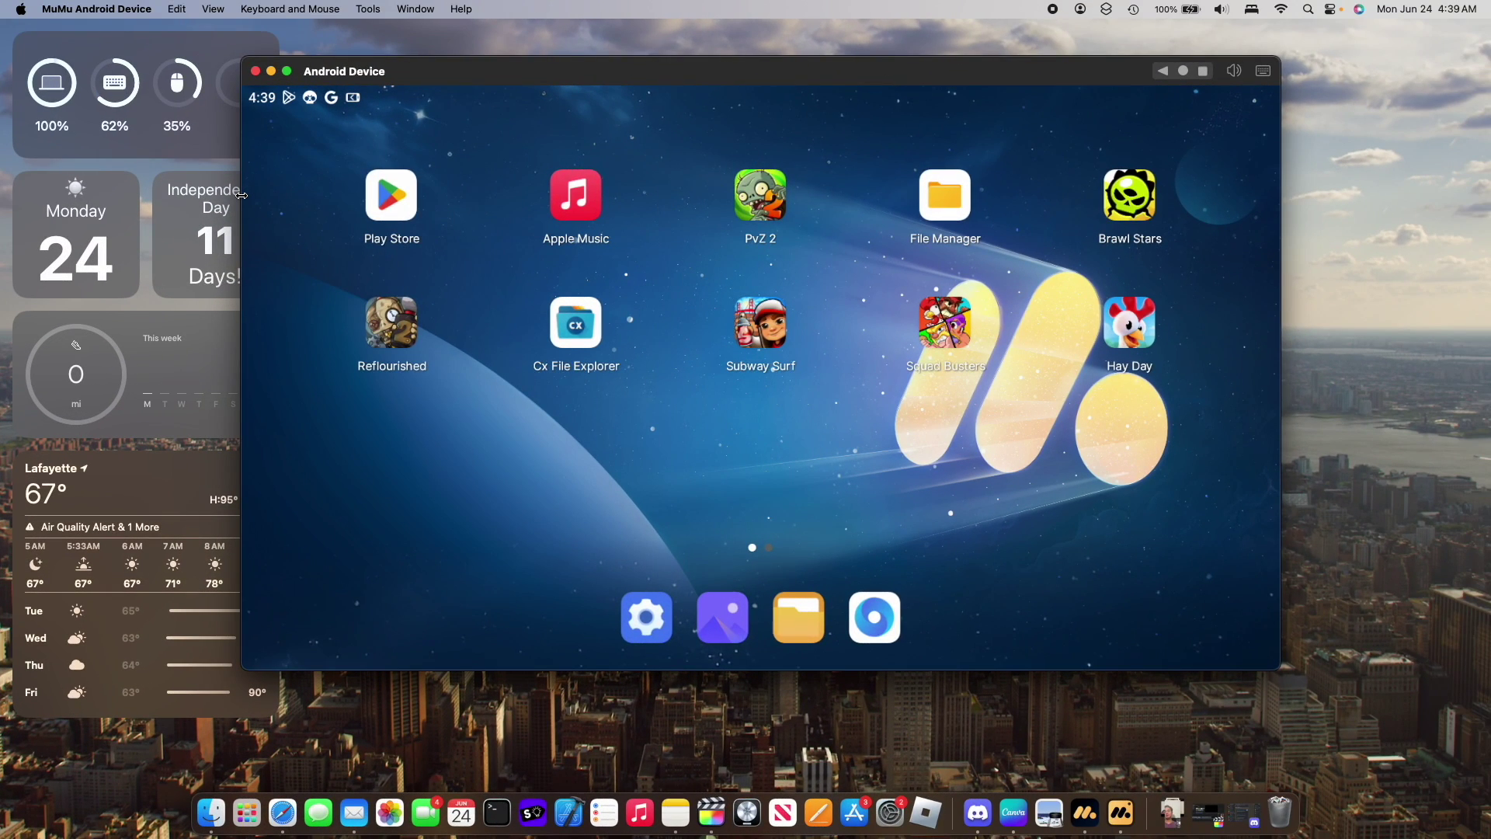
Browse the games in the Android device's Play Store and install Plants vs. Zombies
click(387, 204)
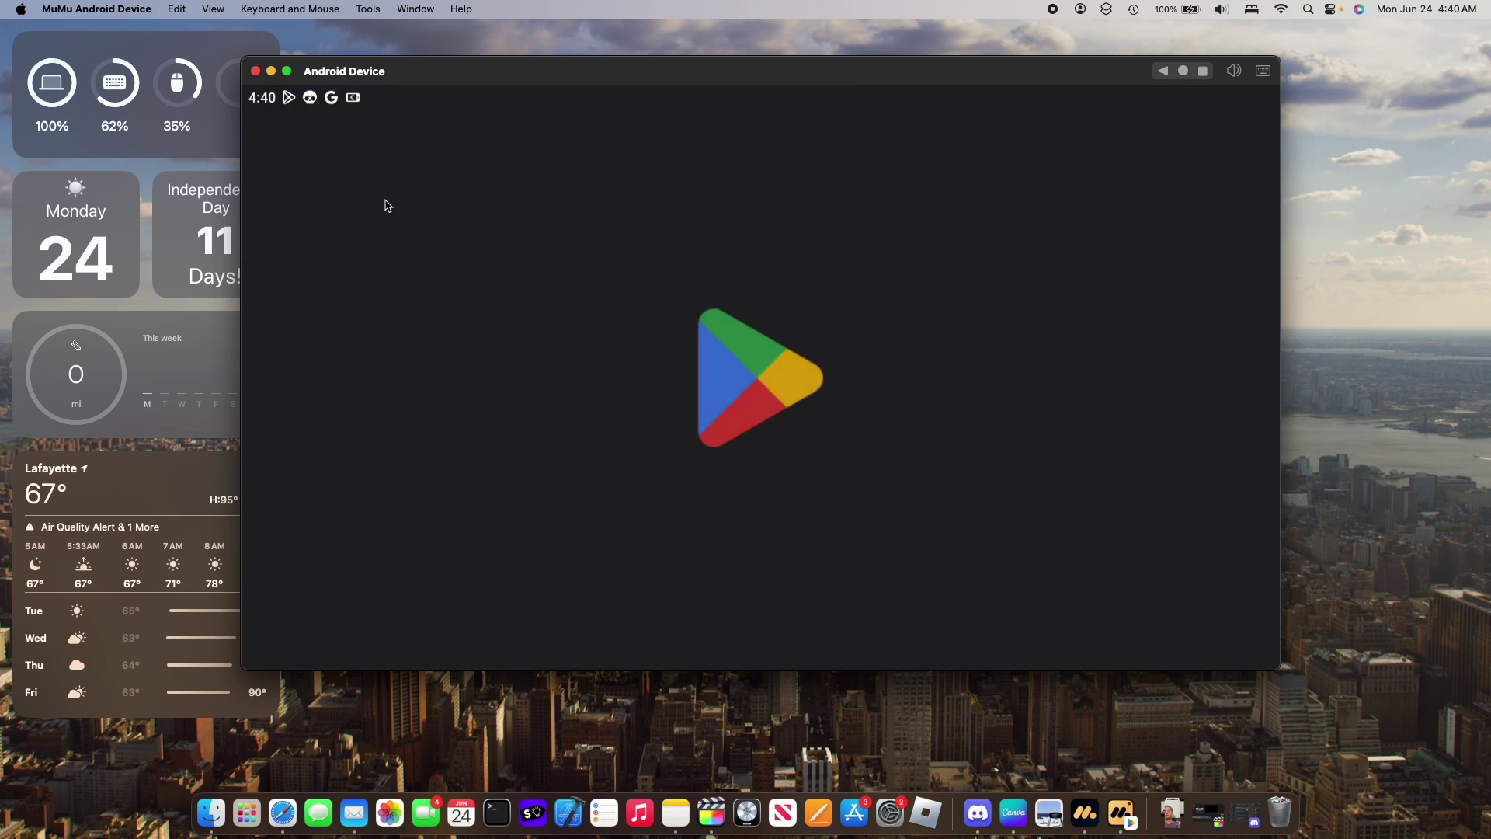
scroll(512, 350, down, 10)
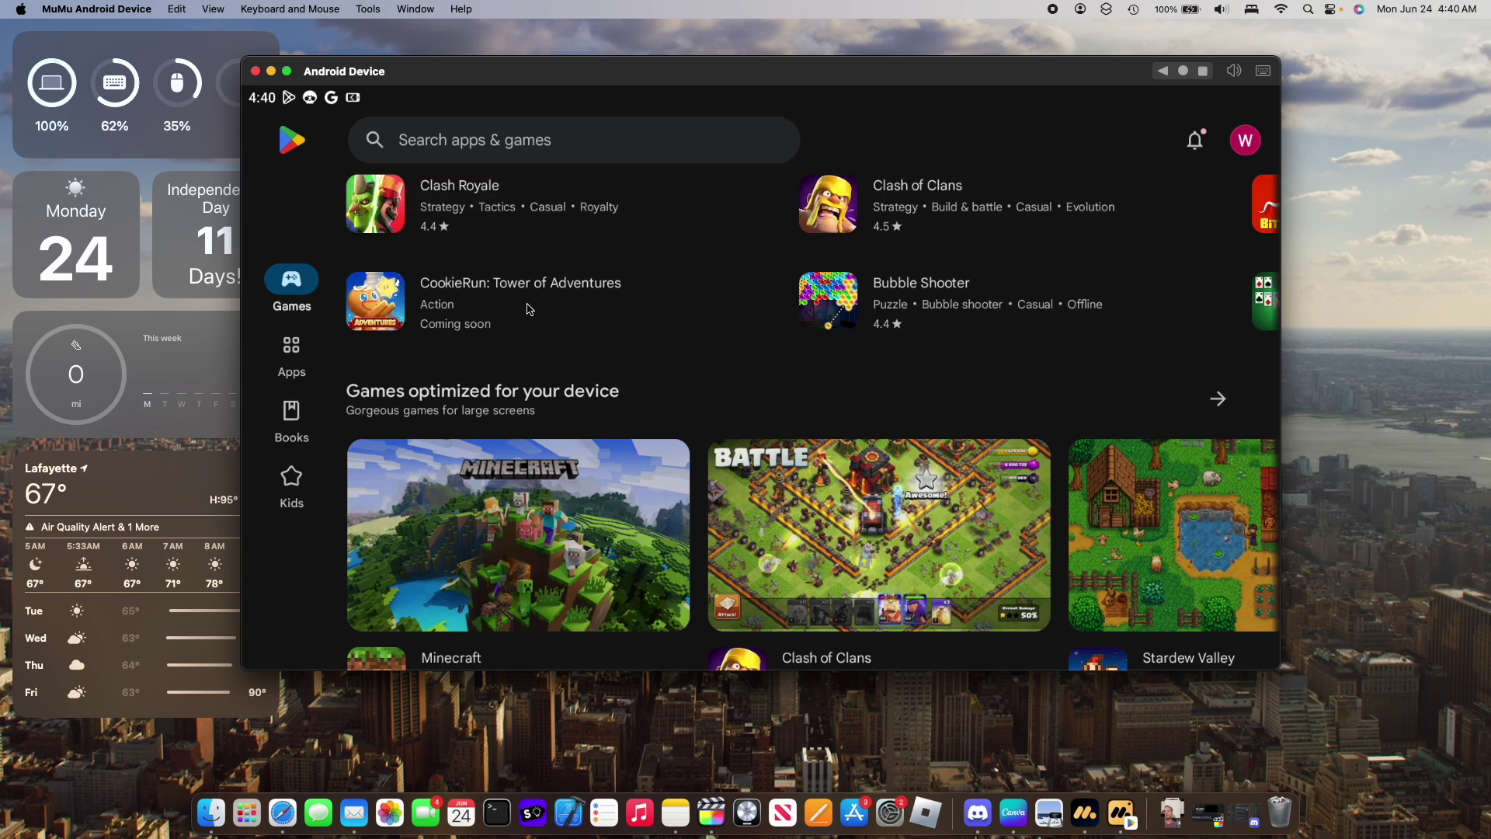
scroll(527, 309, down, 15)
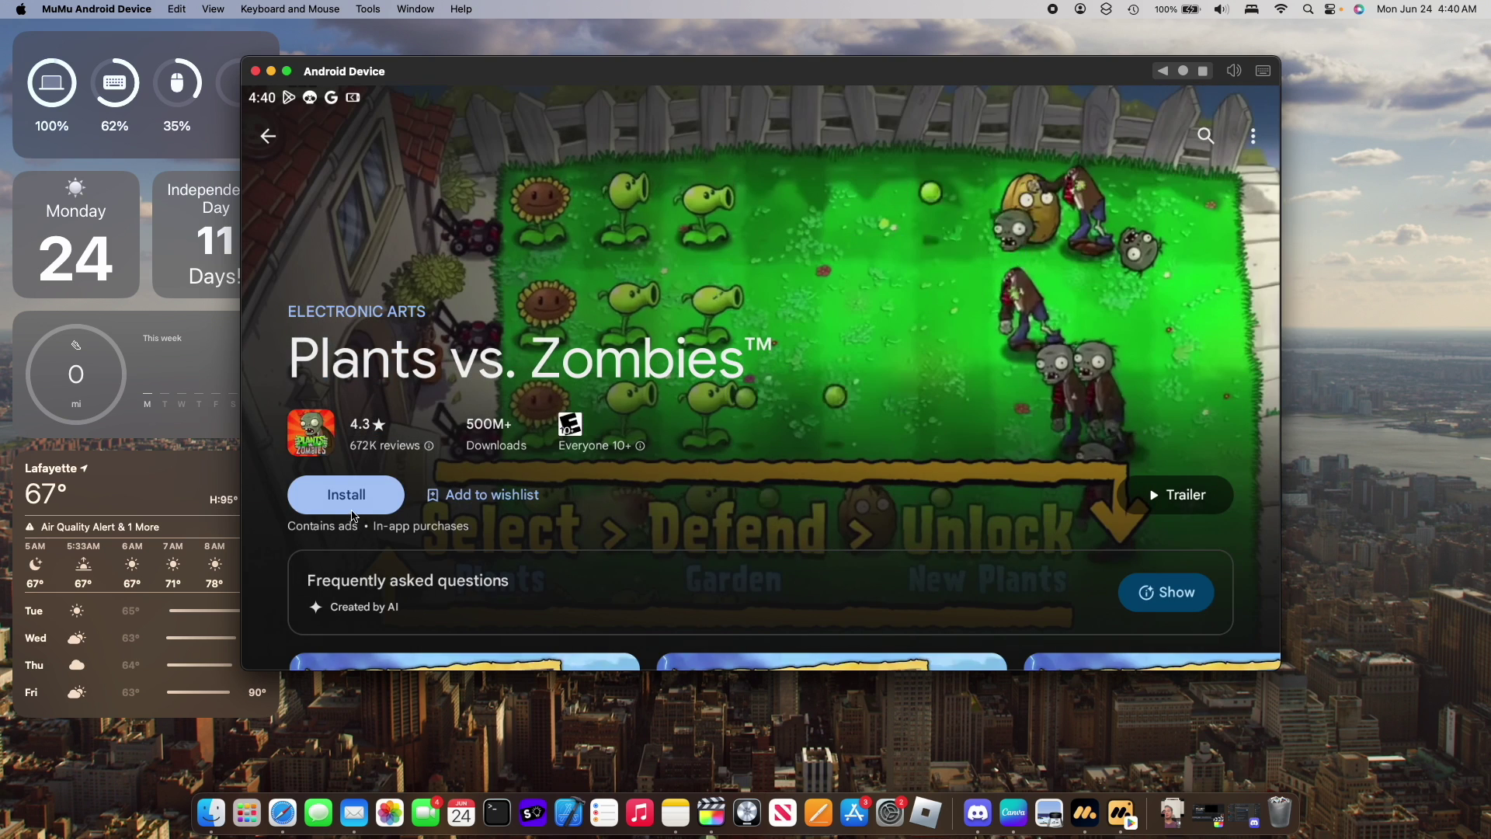
click(355, 507)
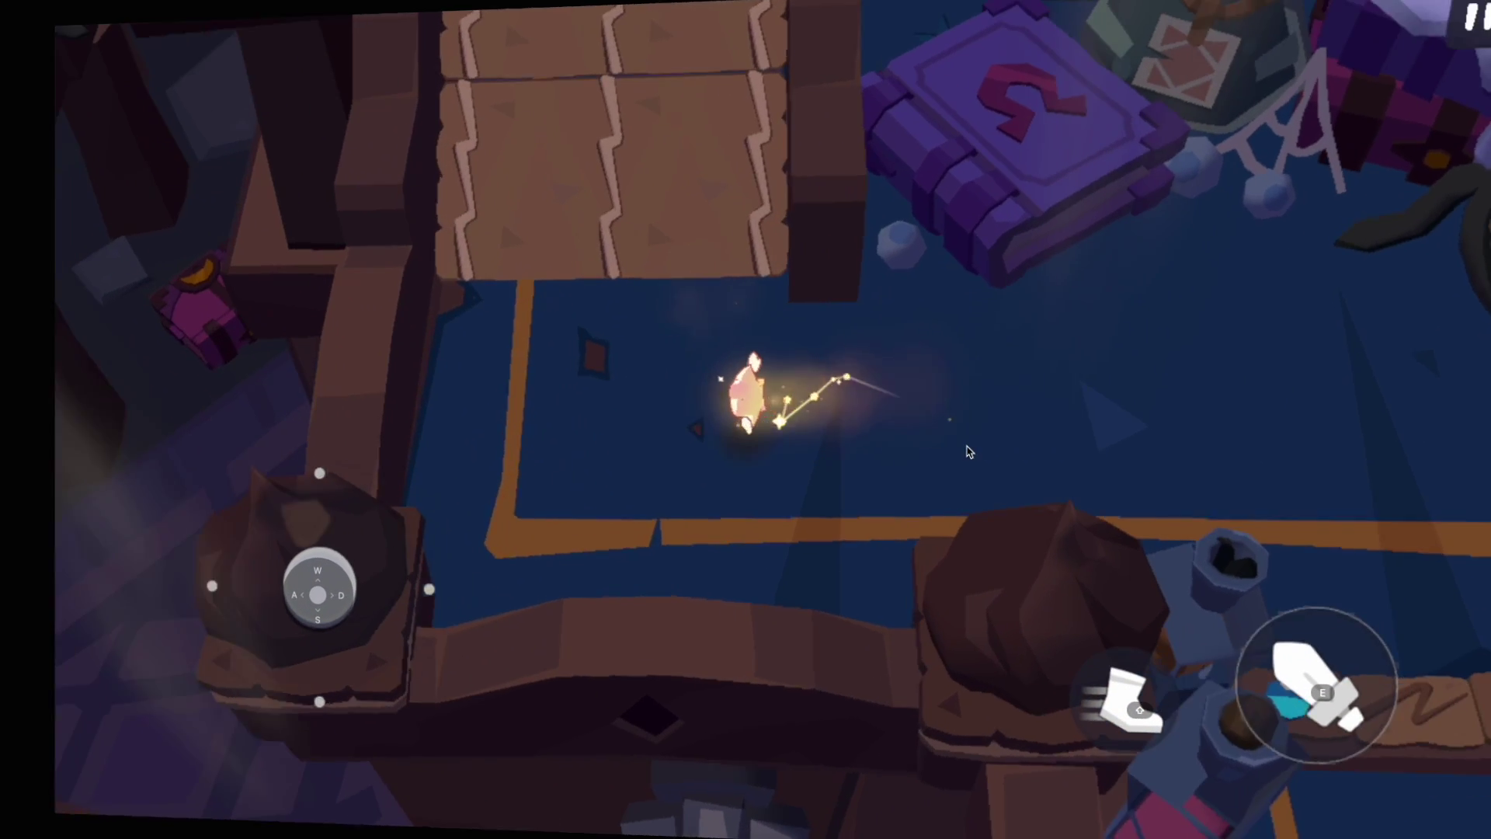
Run the gingerbread character upward and to the left across the blue carpet
key(w)
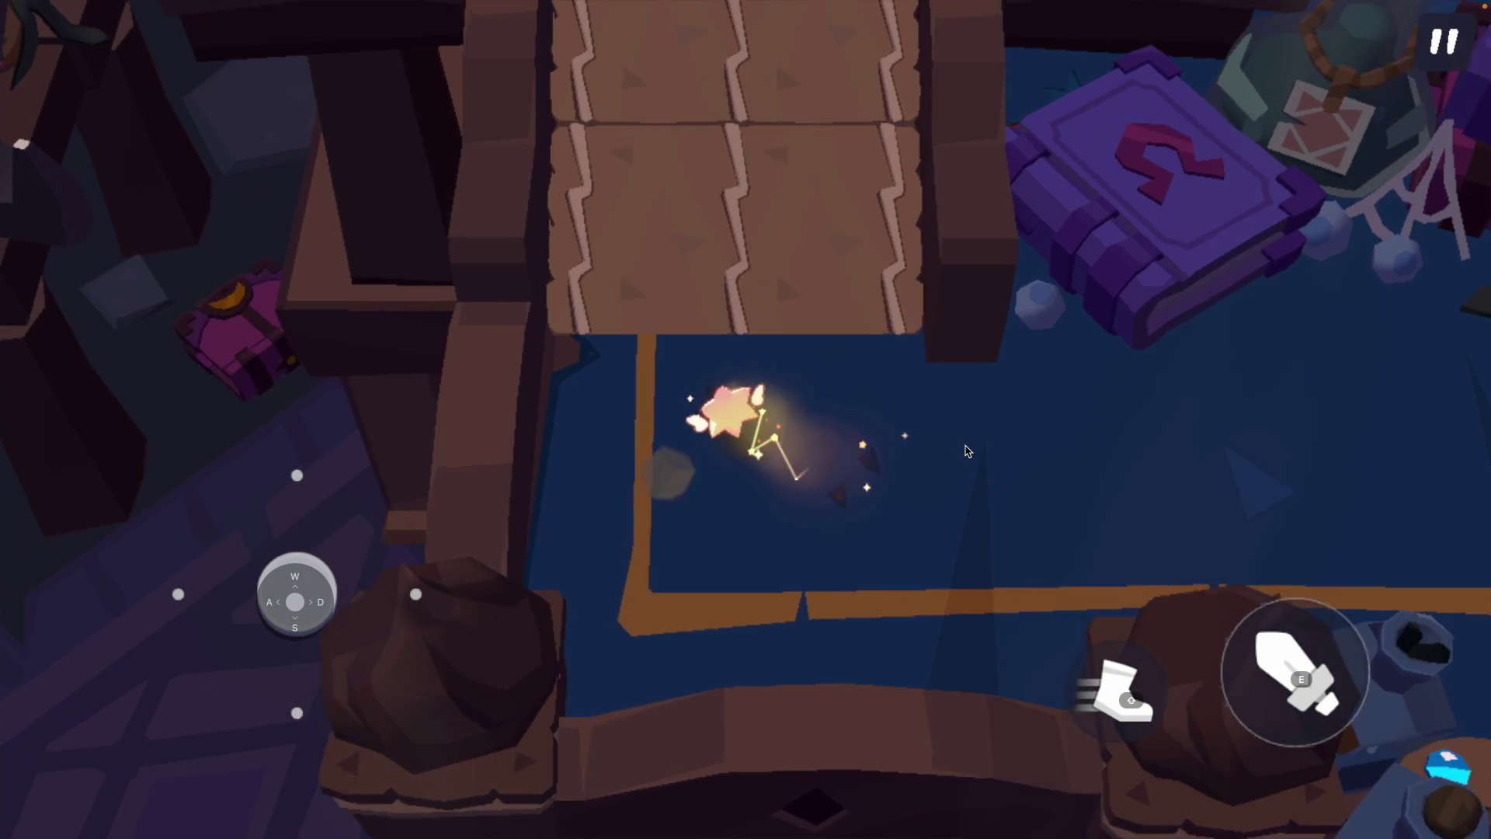
key(w)
key(a)
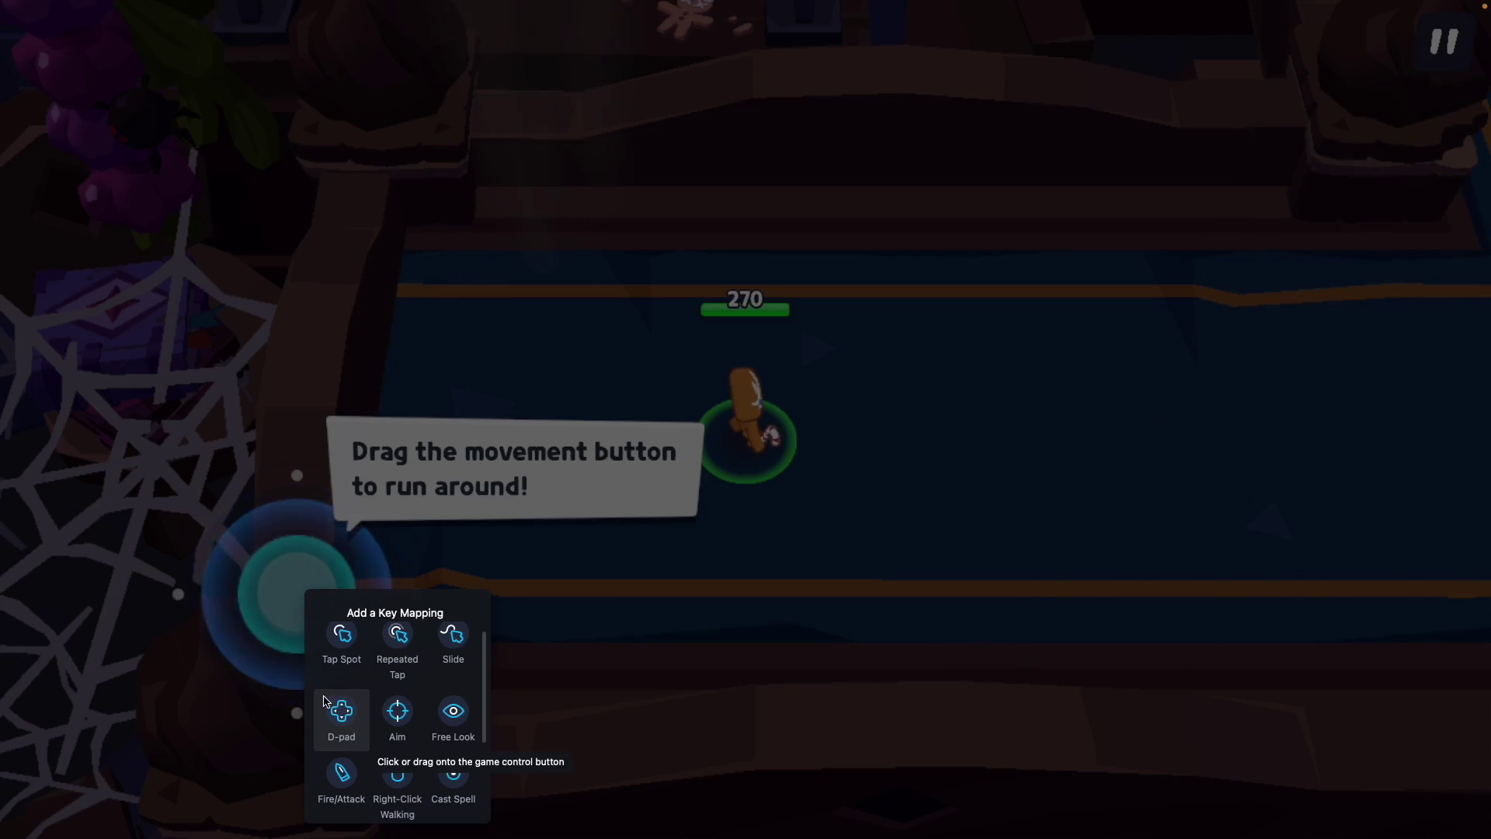
Place a W/A/S/D D-pad mapping over the game's movement button and run the character up the stairs into the arena
click(326, 703)
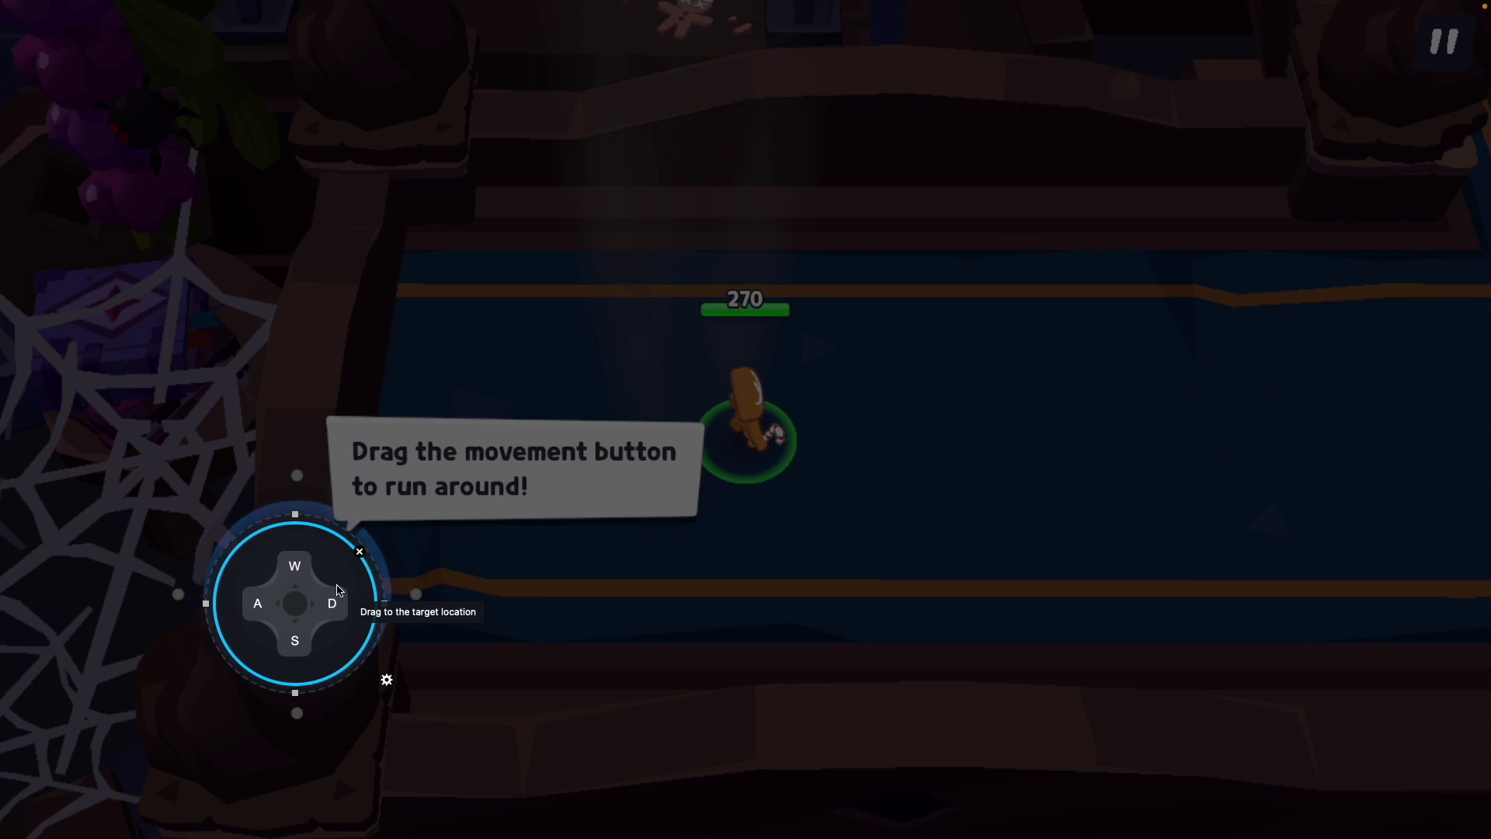
key(w)
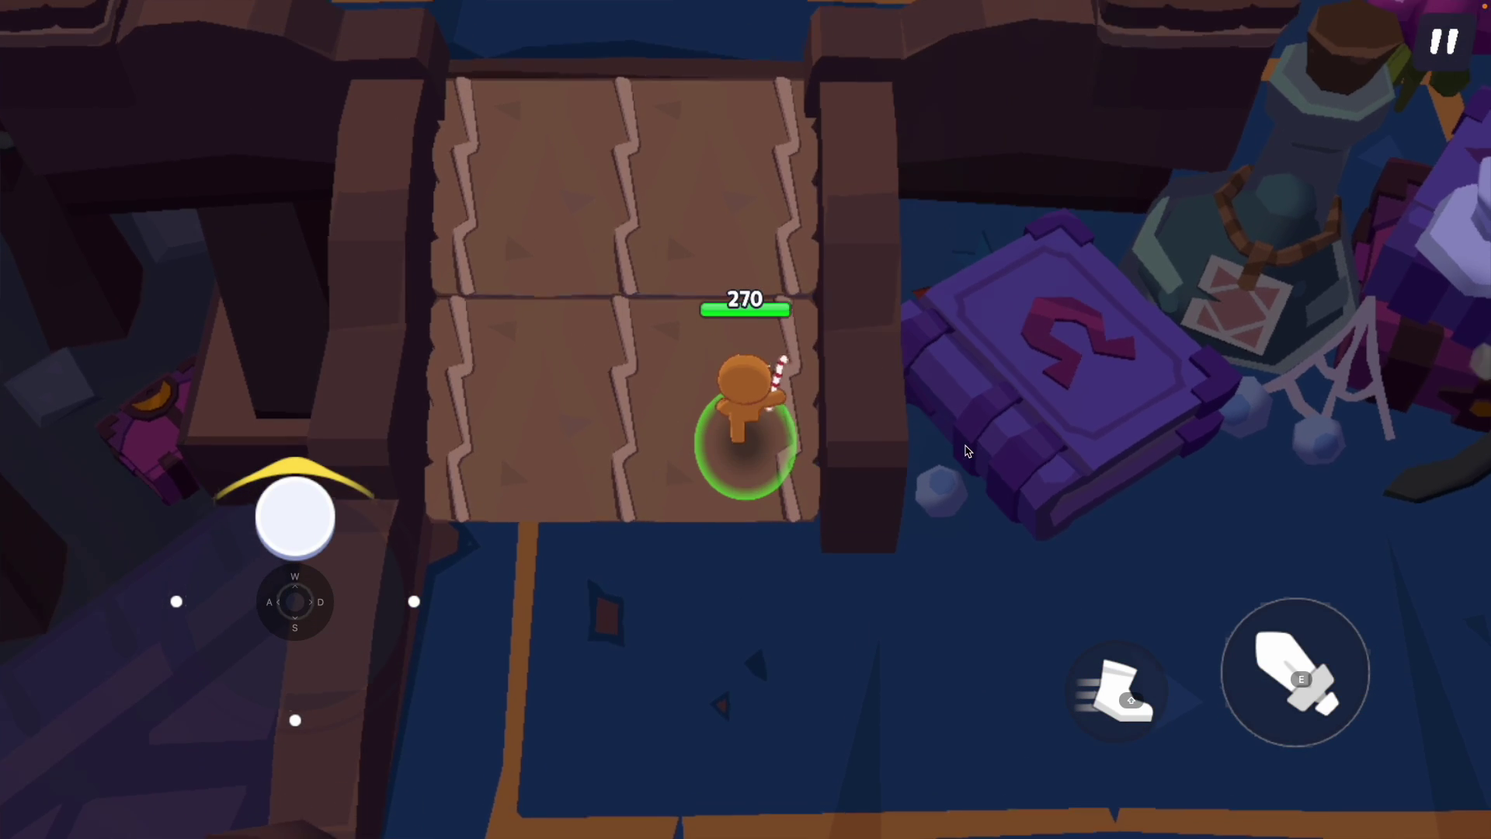
key(d)
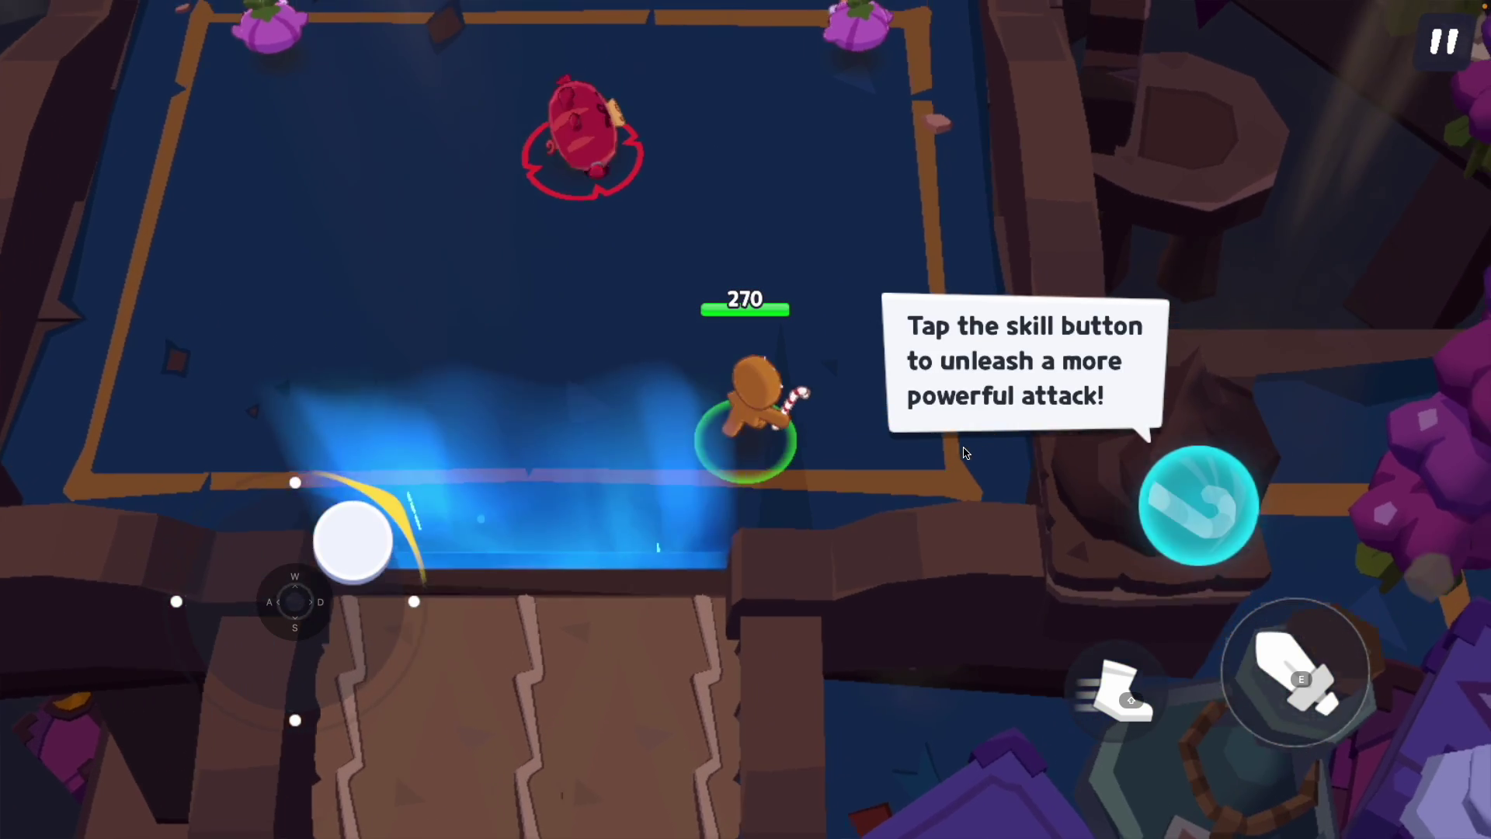
Attack the purple enemies in the arena with the mapped E key while moving the character sideways between them
key(a)
key(e)
key(e)
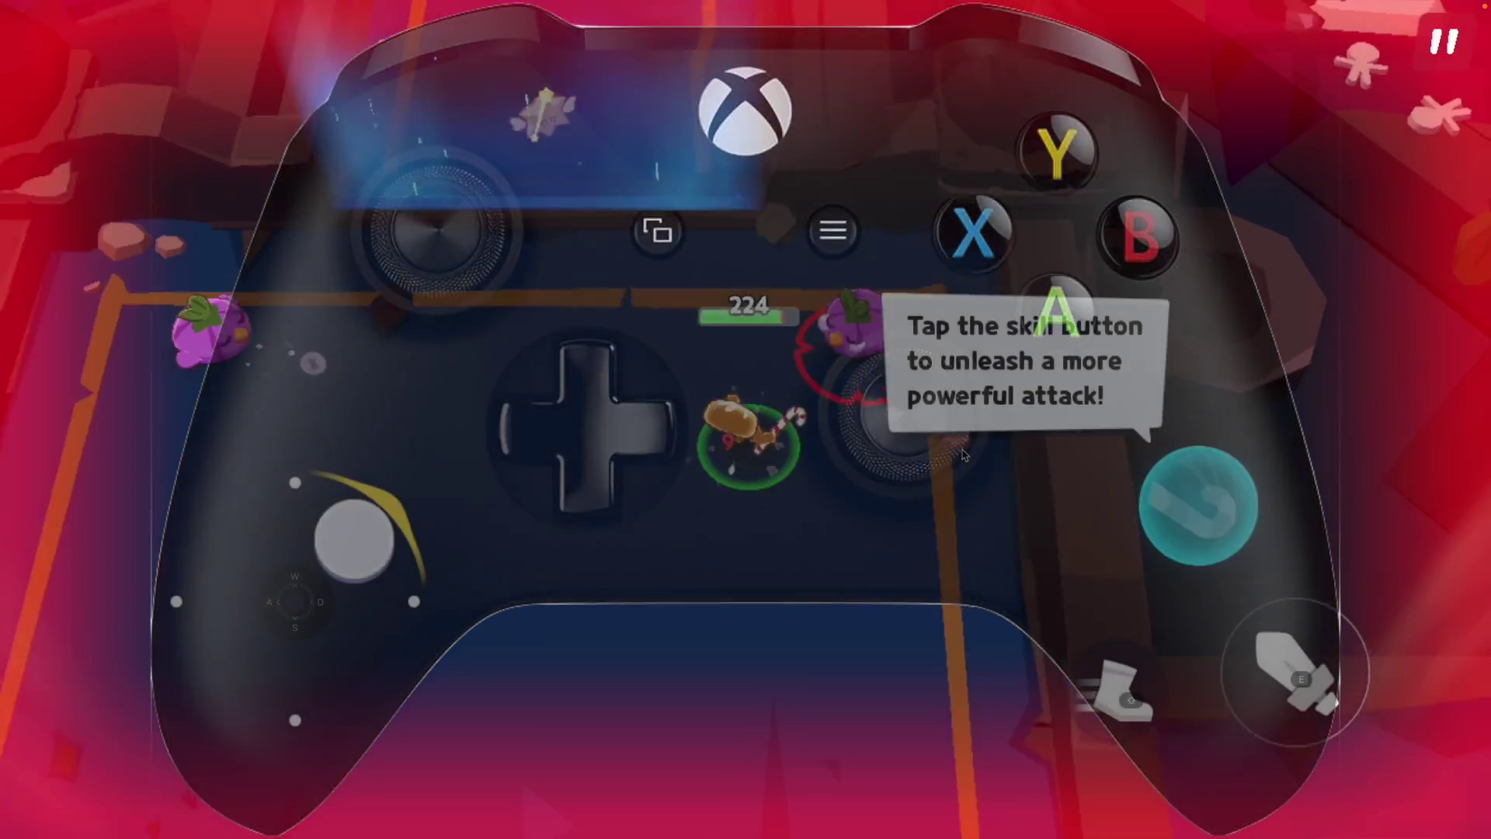
key(e)
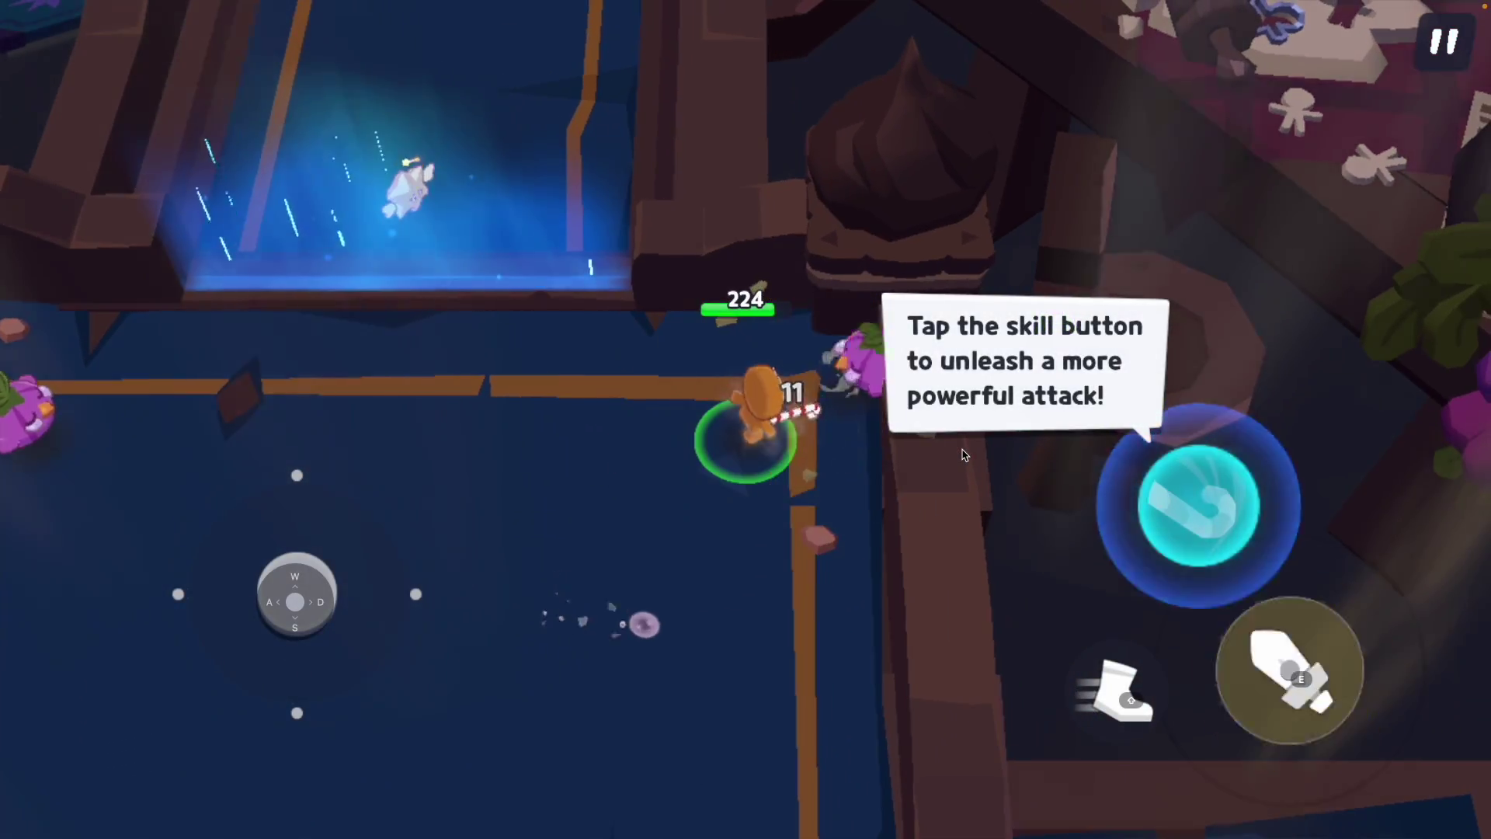
key(a)
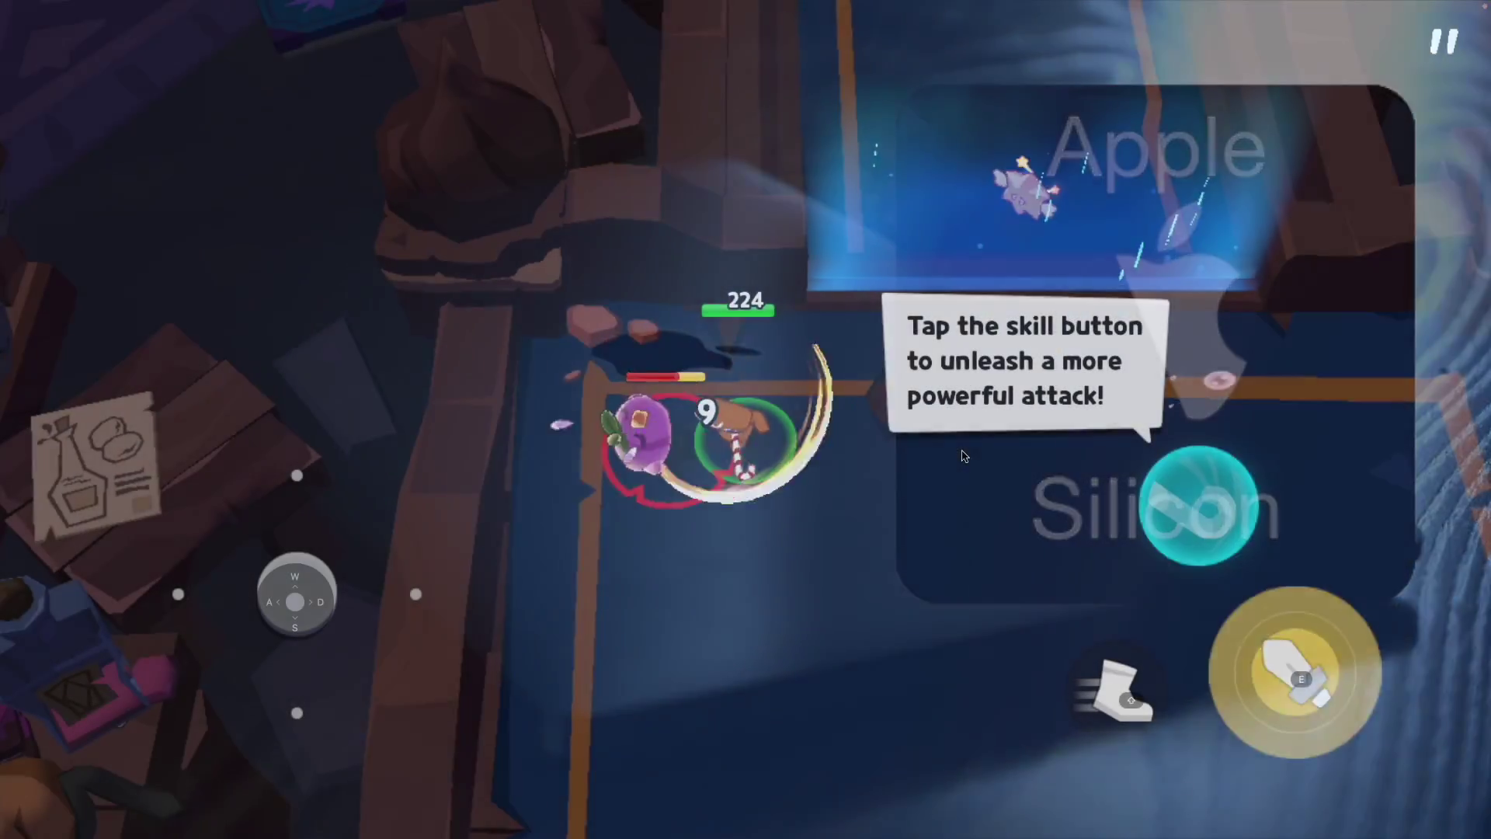
key(d)
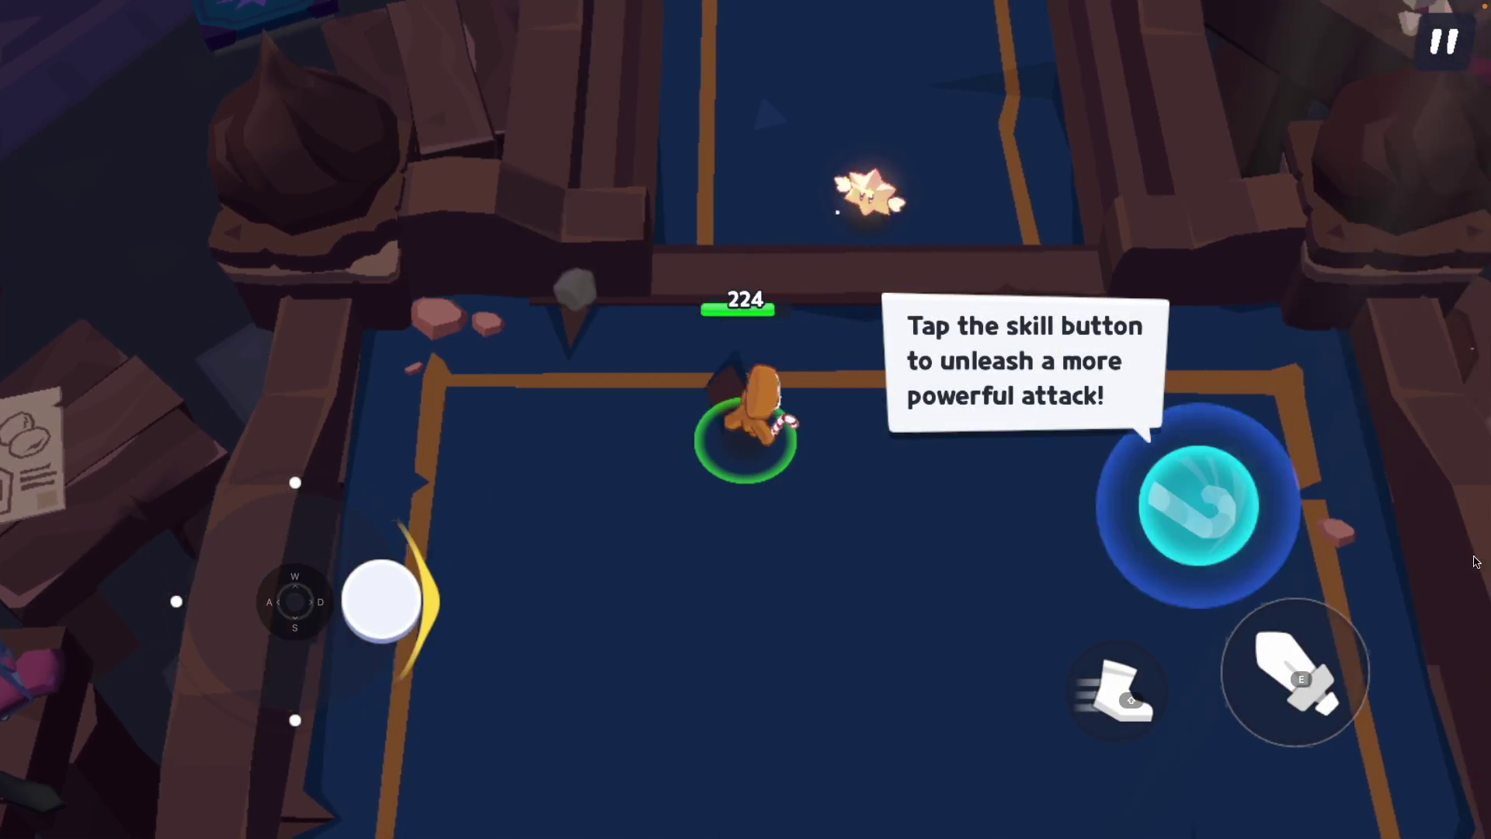
Unleash the character's candy cane skill and run upward into the corridor beyond the arena
key(w)
click(1227, 534)
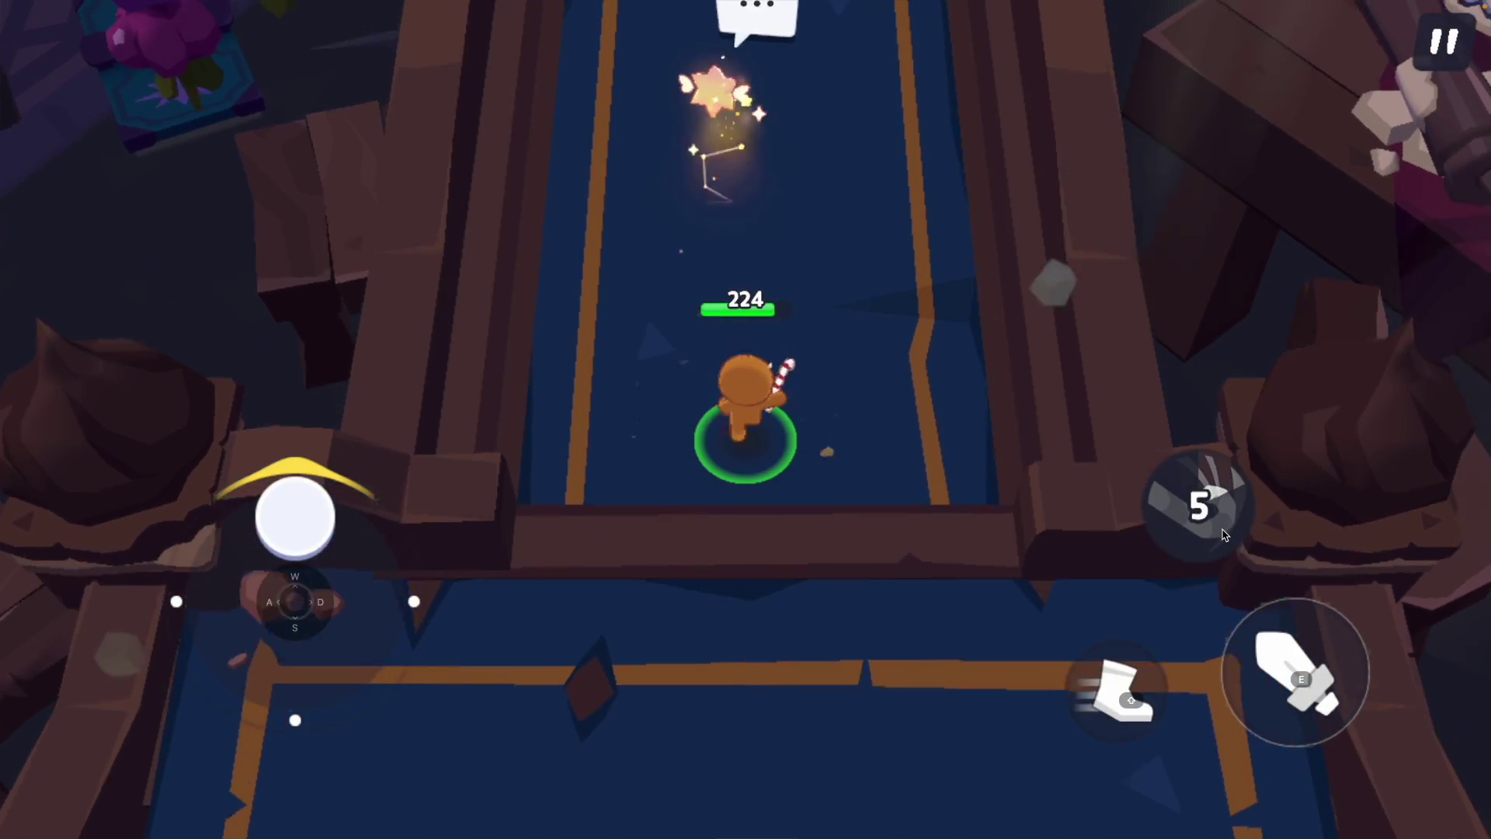
key(w)
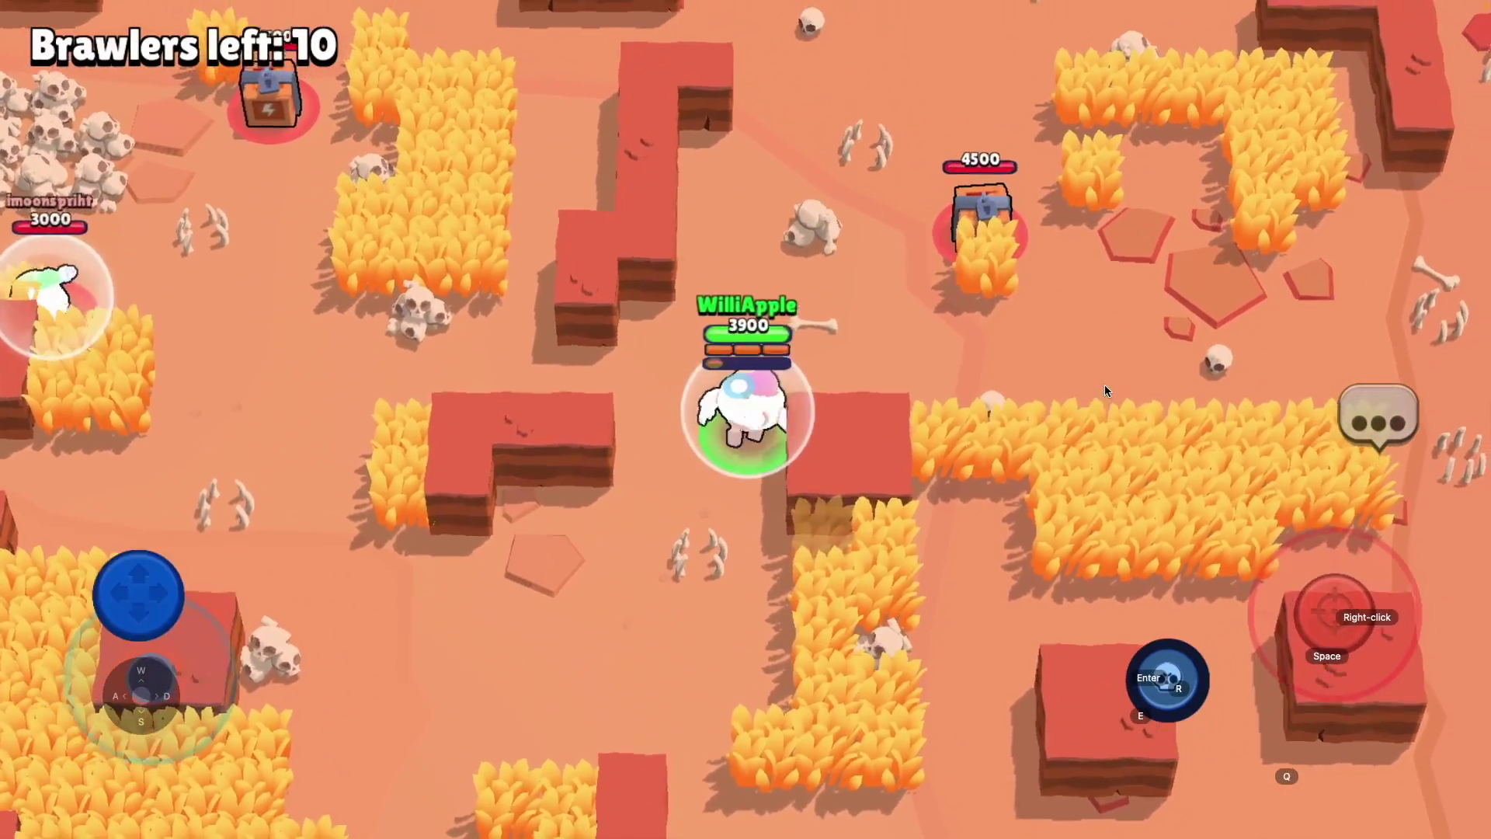
Move the Brawl Stars brawler up and right, shoot the nearby power box and collect its power cube
key(d)
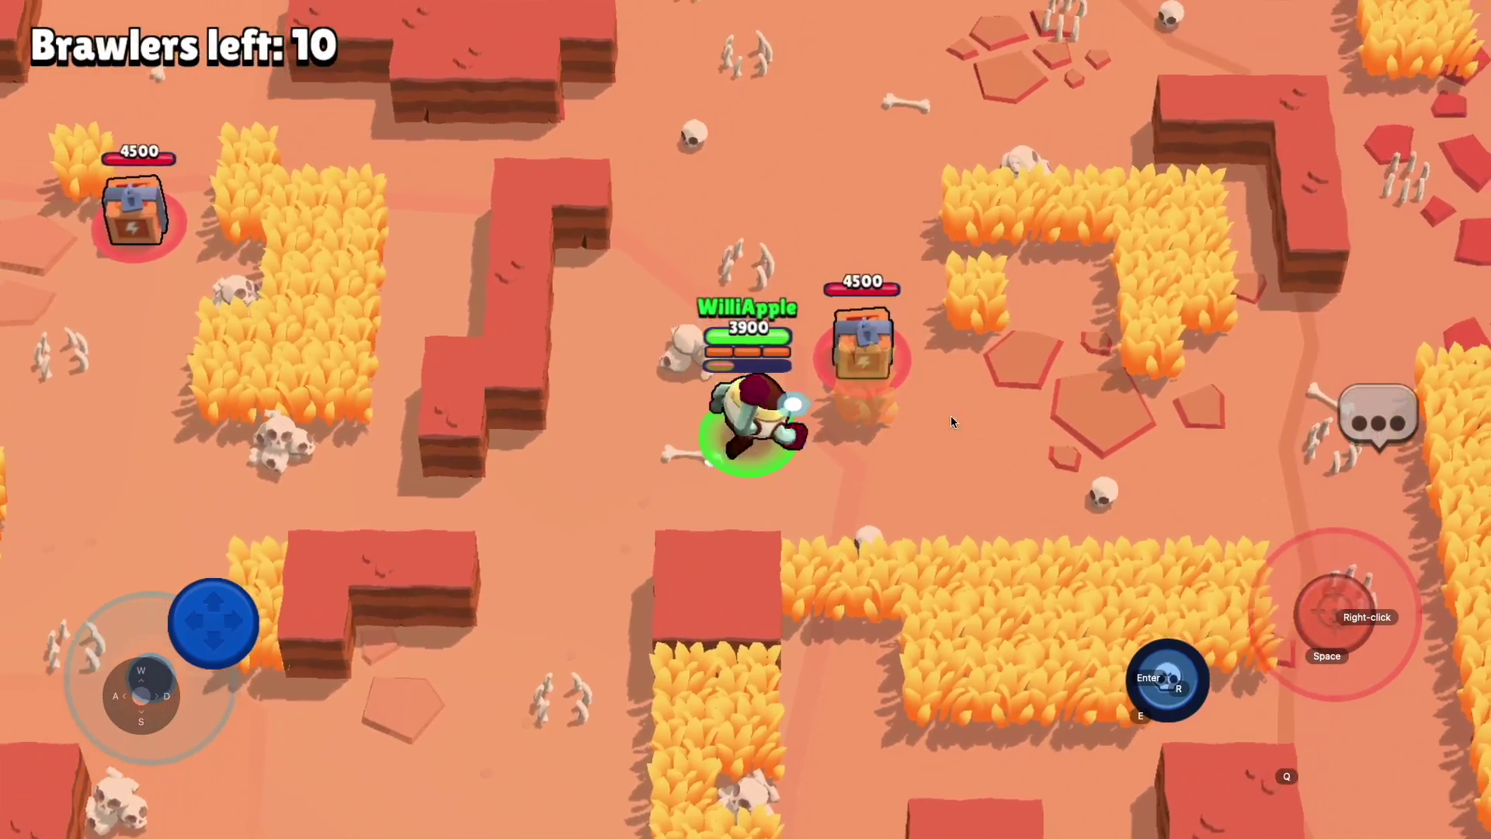
drag(951, 418, 1076, 346)
mouse_move(885, 423)
mouse_down()
mouse_move(831, 419)
mouse_move(960, 271)
mouse_up()
key(w)
key(d)
key(d)
key(w)
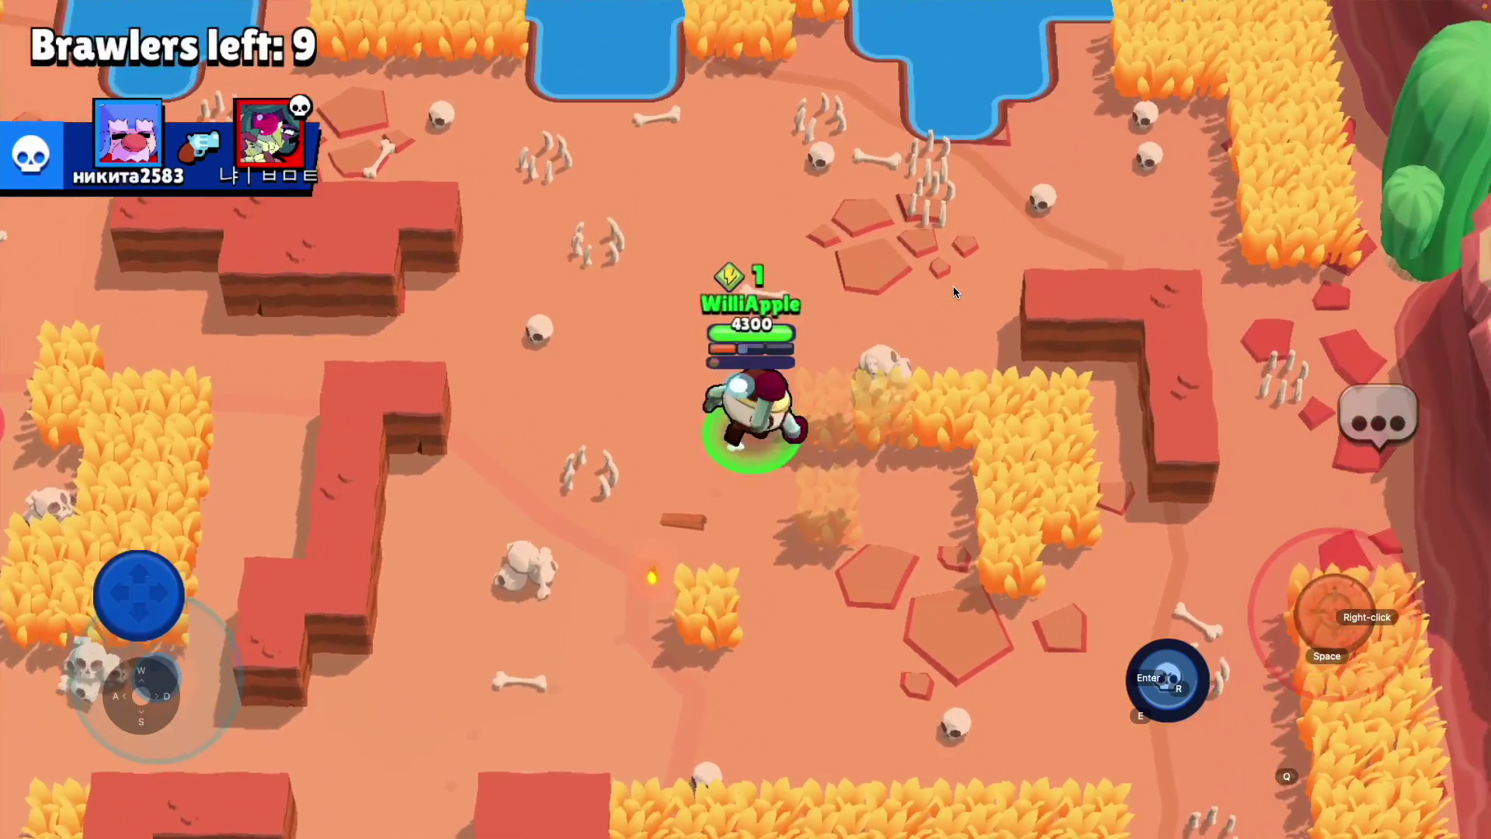
Lead the brawler left and down across the map, shooting the power box beside the tall grass
key(a)
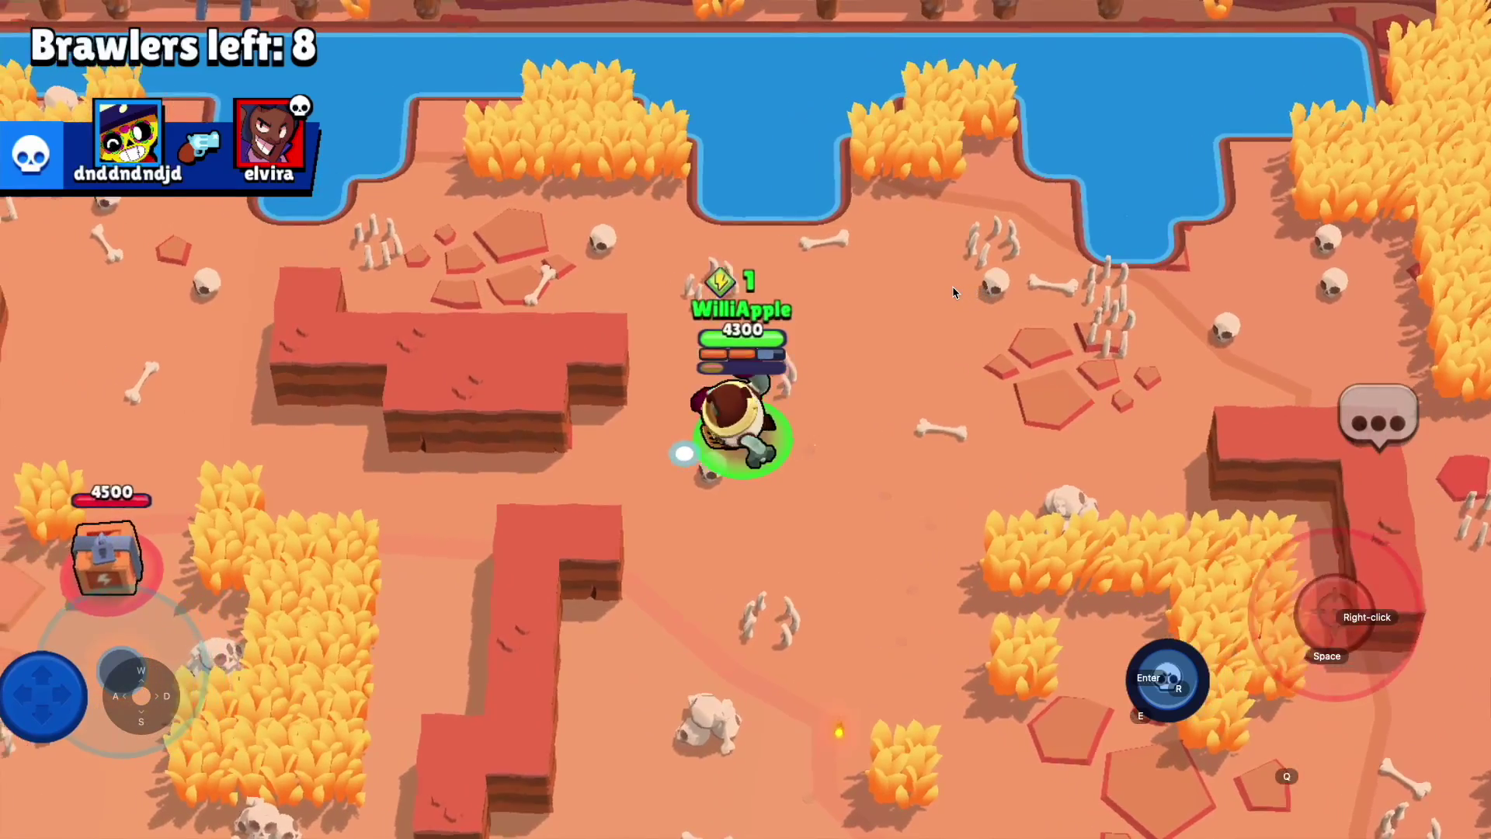
key(s)
mouse_move(999, 354)
mouse_down()
mouse_move(865, 348)
mouse_move(588, 433)
mouse_up()
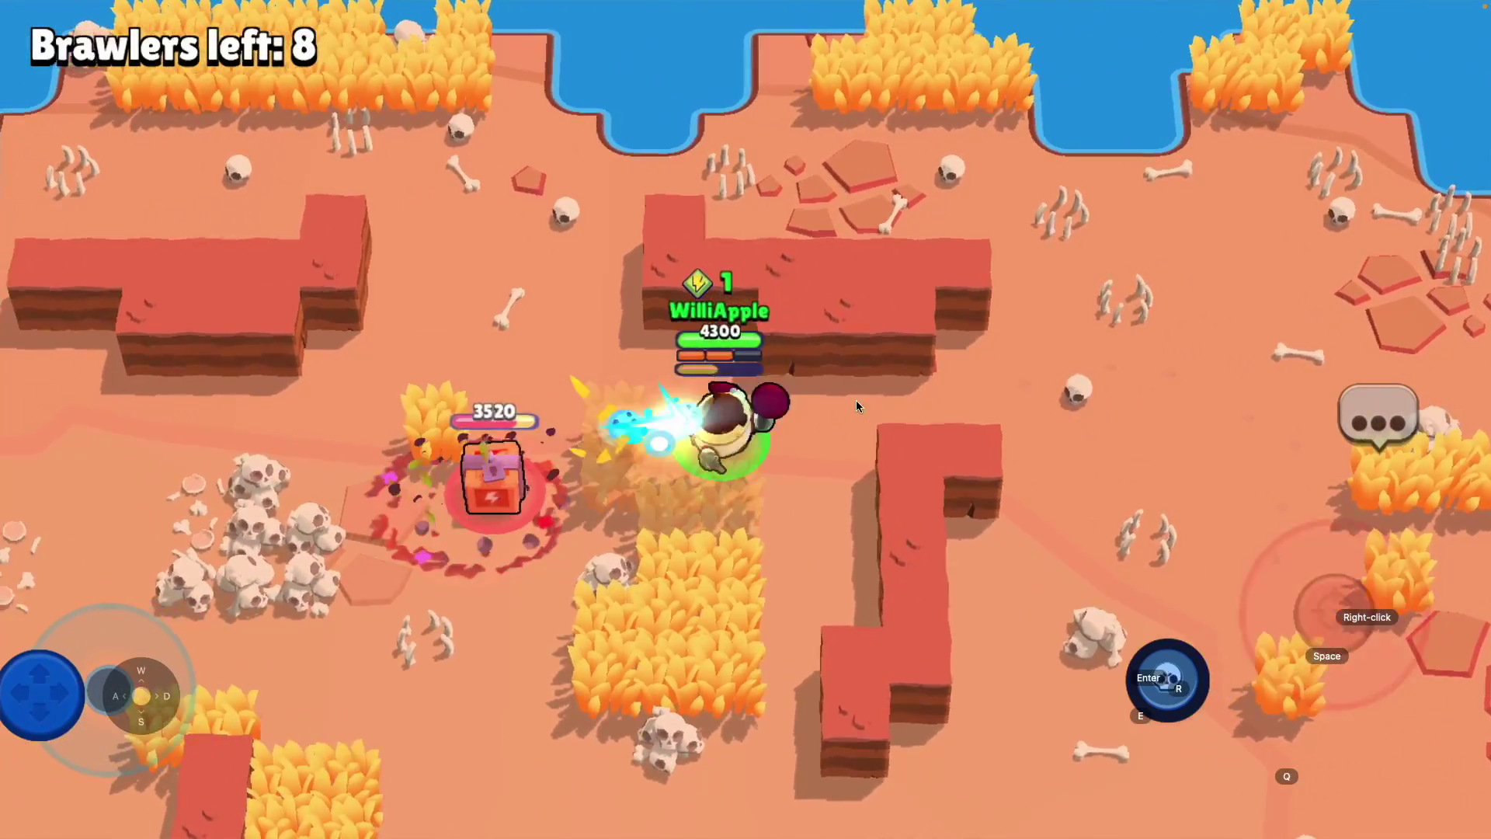
drag(948, 409, 718, 432)
key(s)
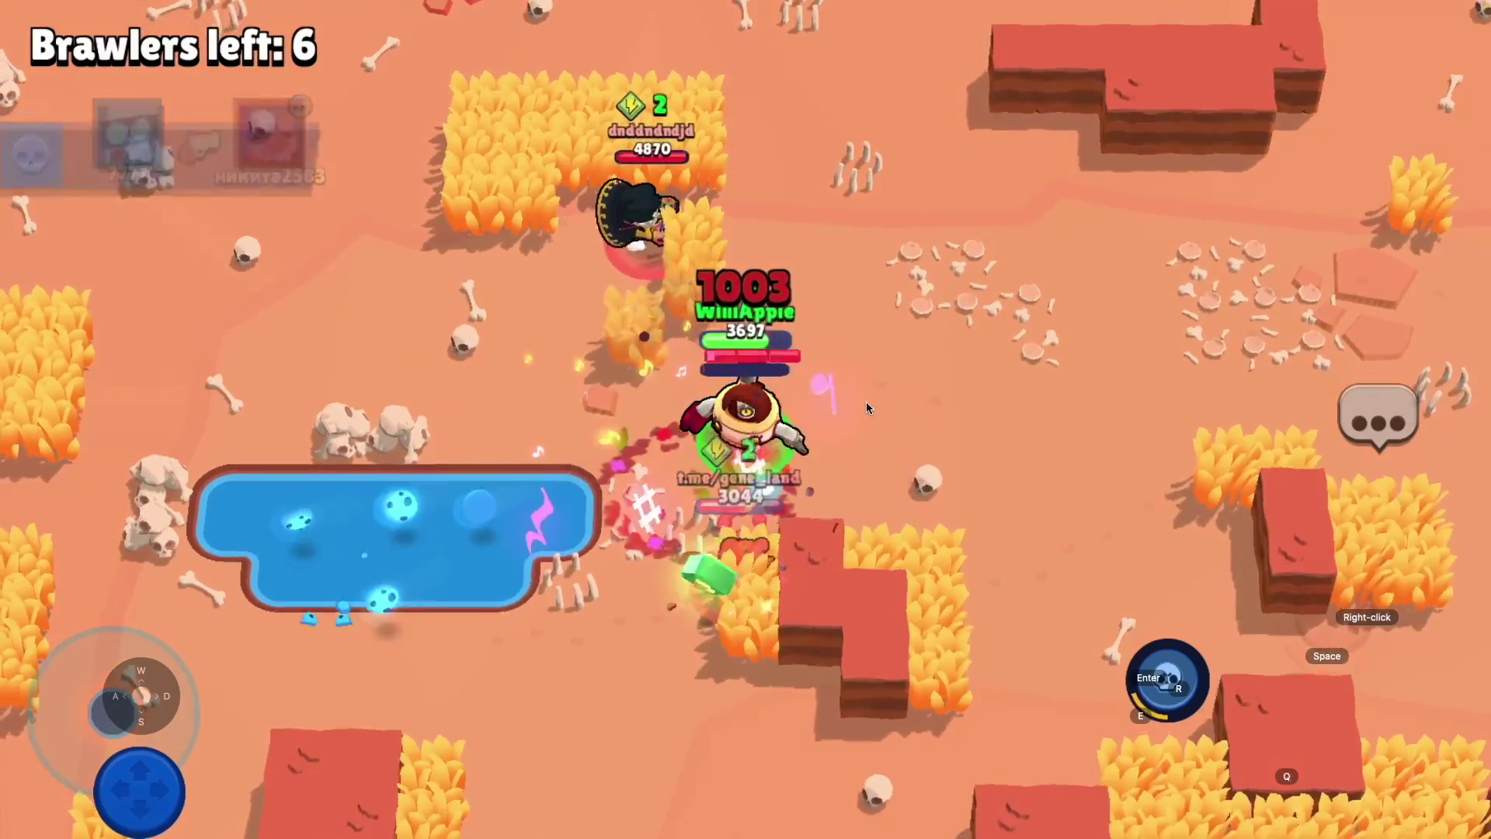
key(s)
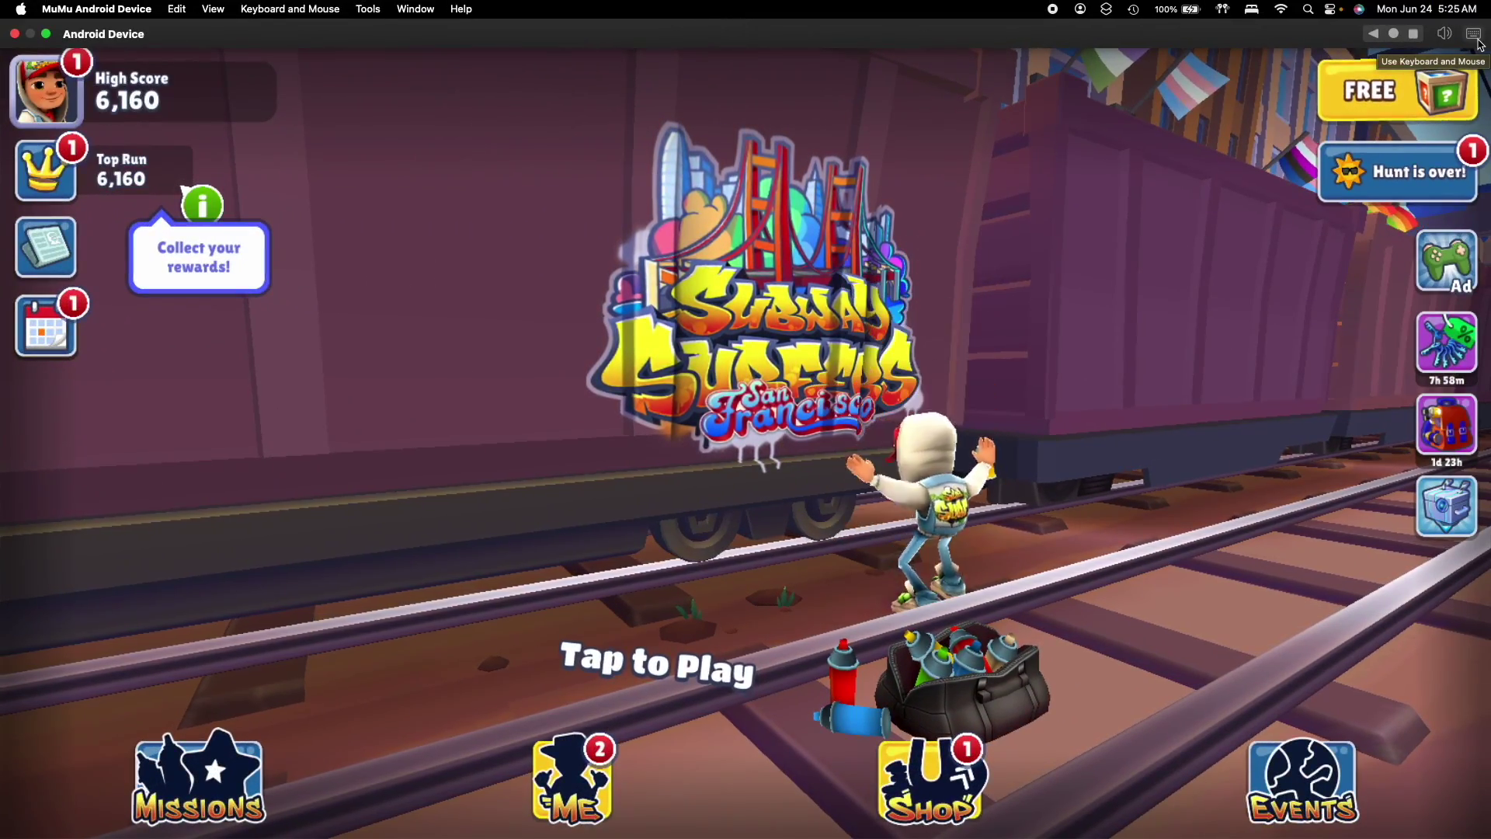
Create and save a new Subway Surfers key mapping scheme with a slide mapping for W, A, S and D plus Space
click(1480, 44)
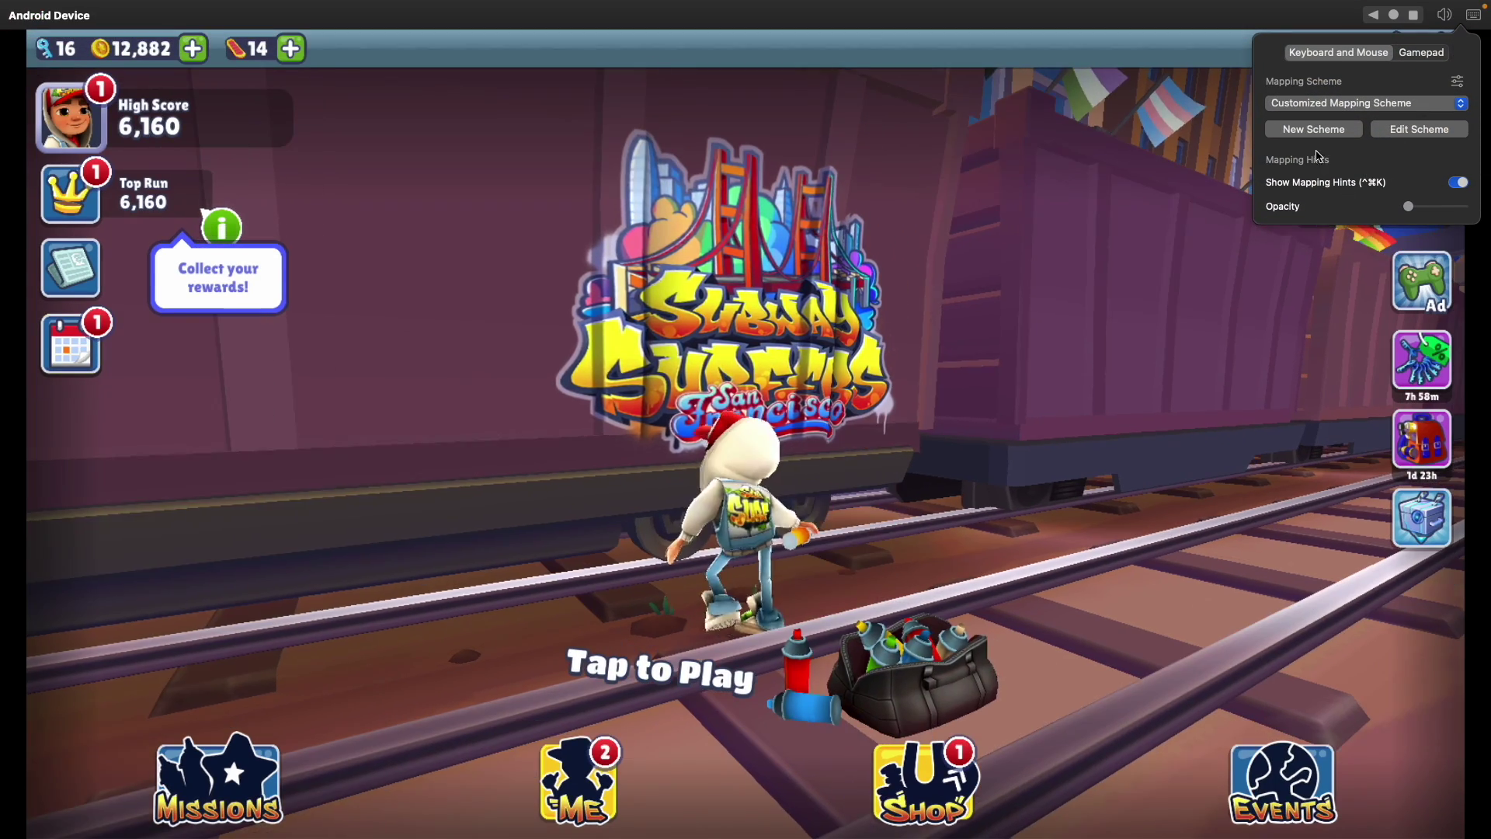
click(1312, 133)
click(1311, 134)
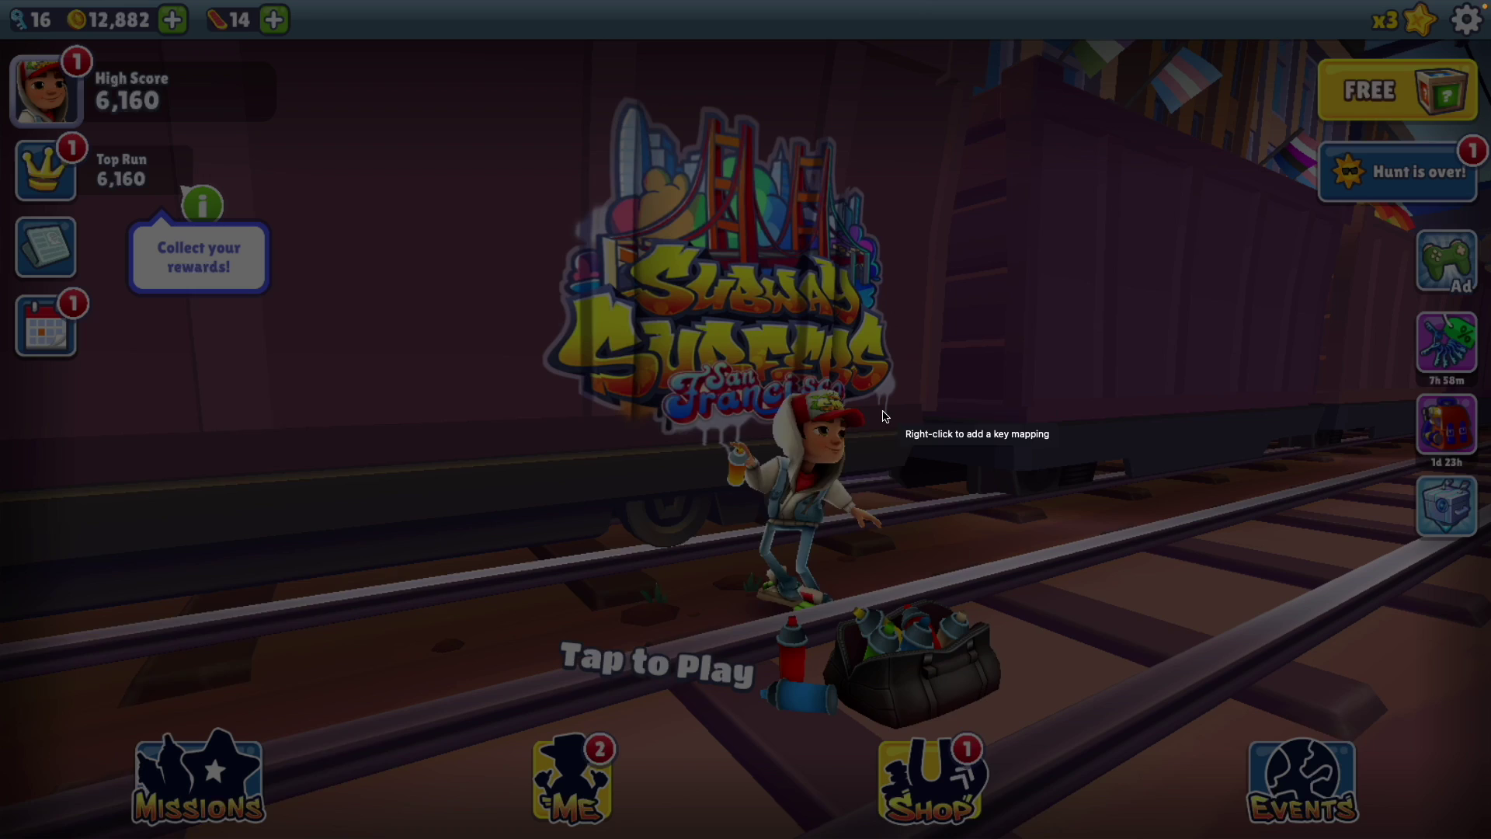
right_click(757, 384)
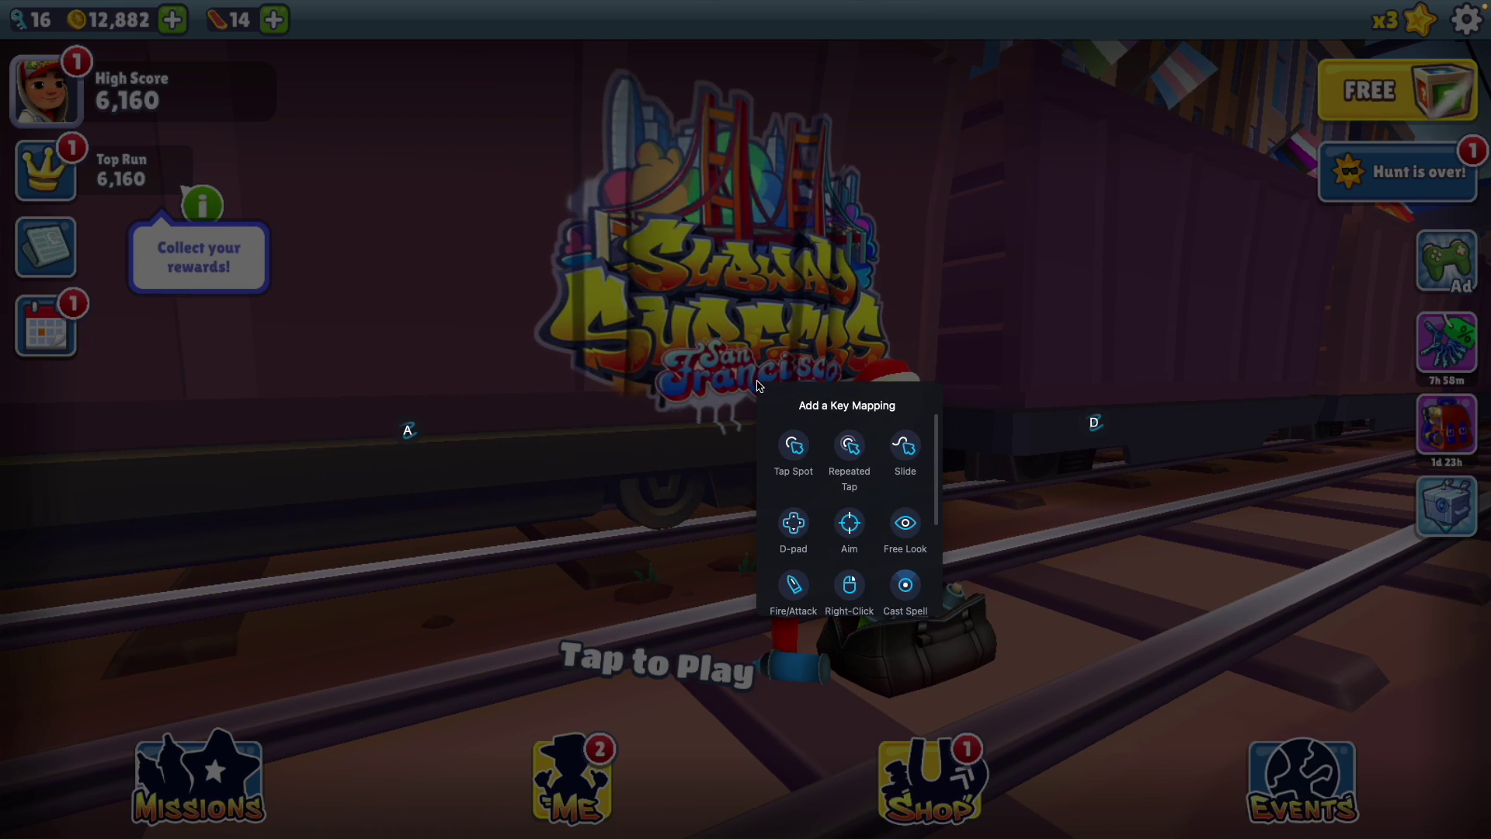
click(903, 440)
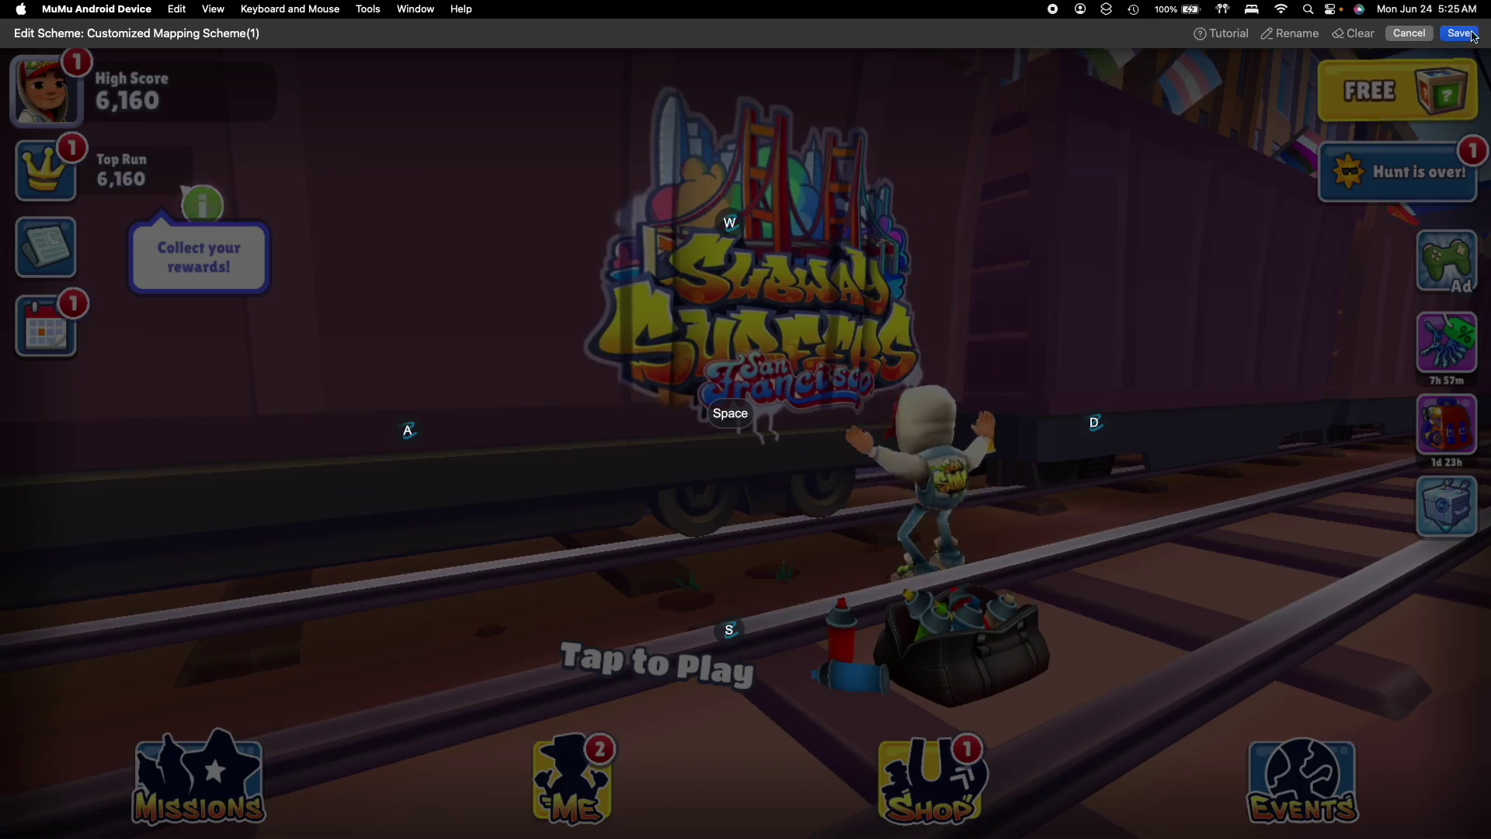
click(1472, 35)
Start a Subway Surfers run and dodge the trains by switching tracks and jumping with the mapped keys
click(1027, 430)
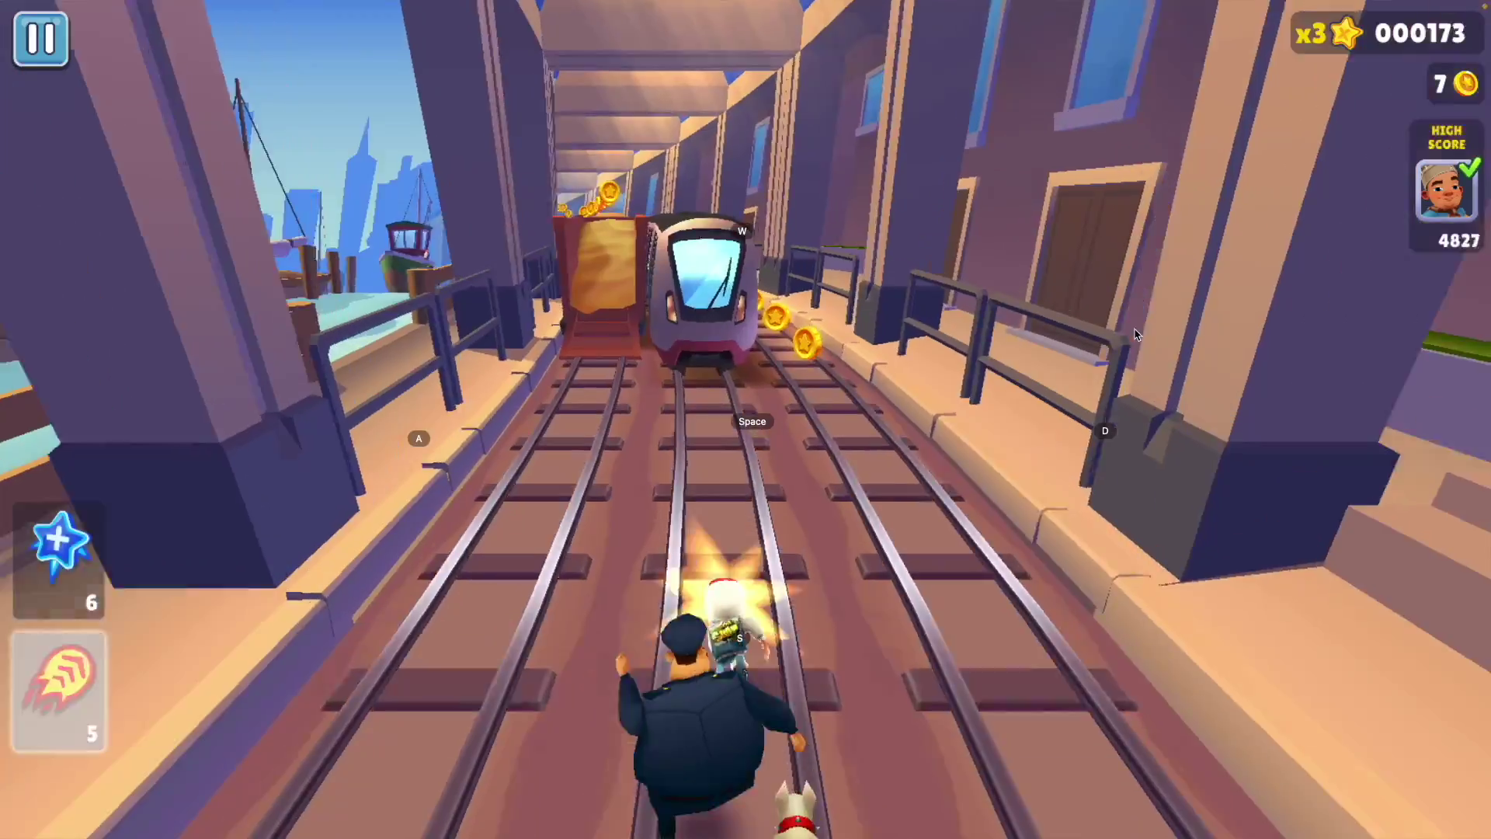
key(d)
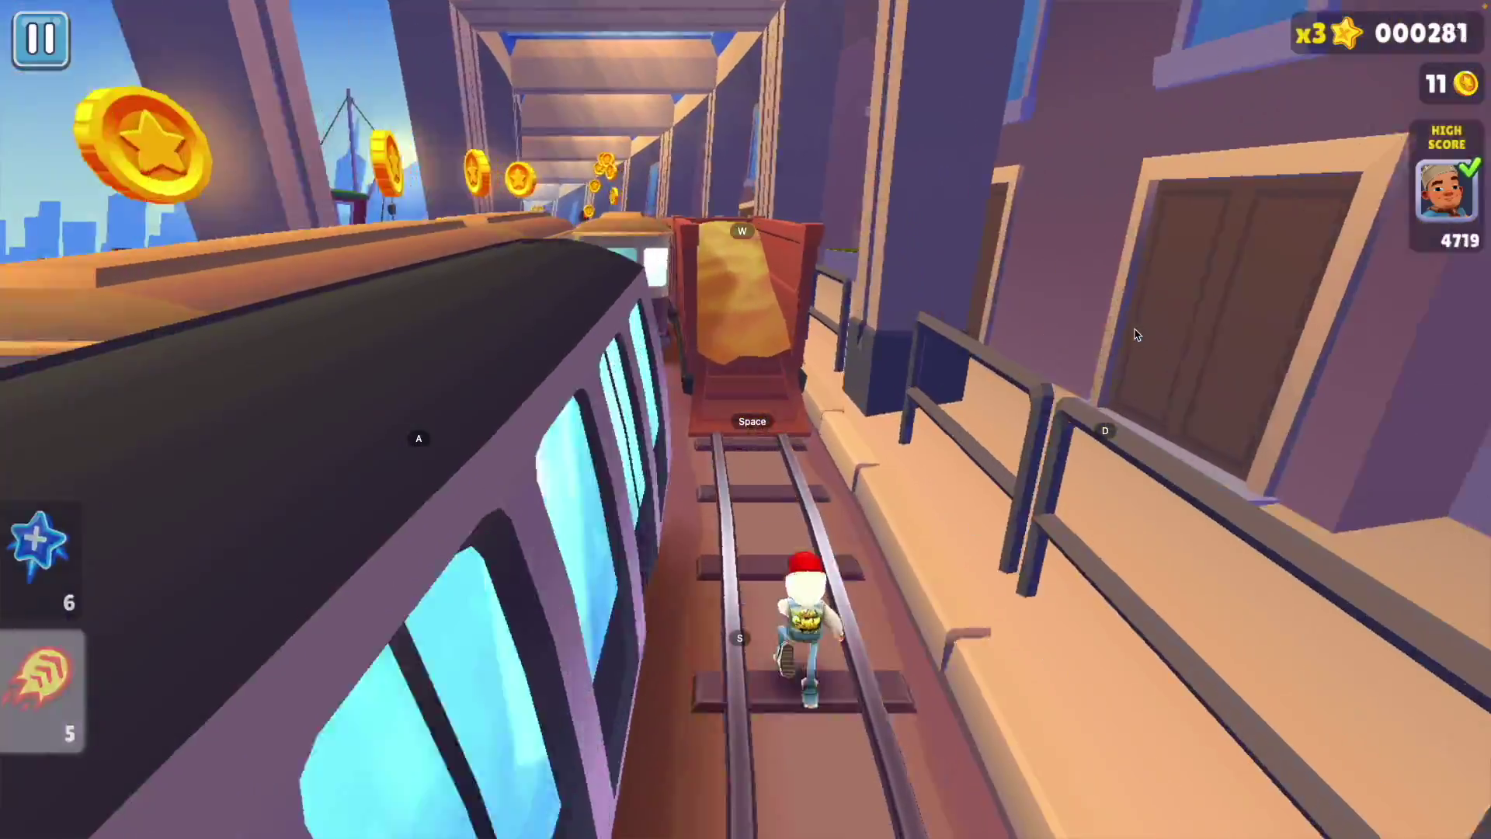
key(w)
key(a)
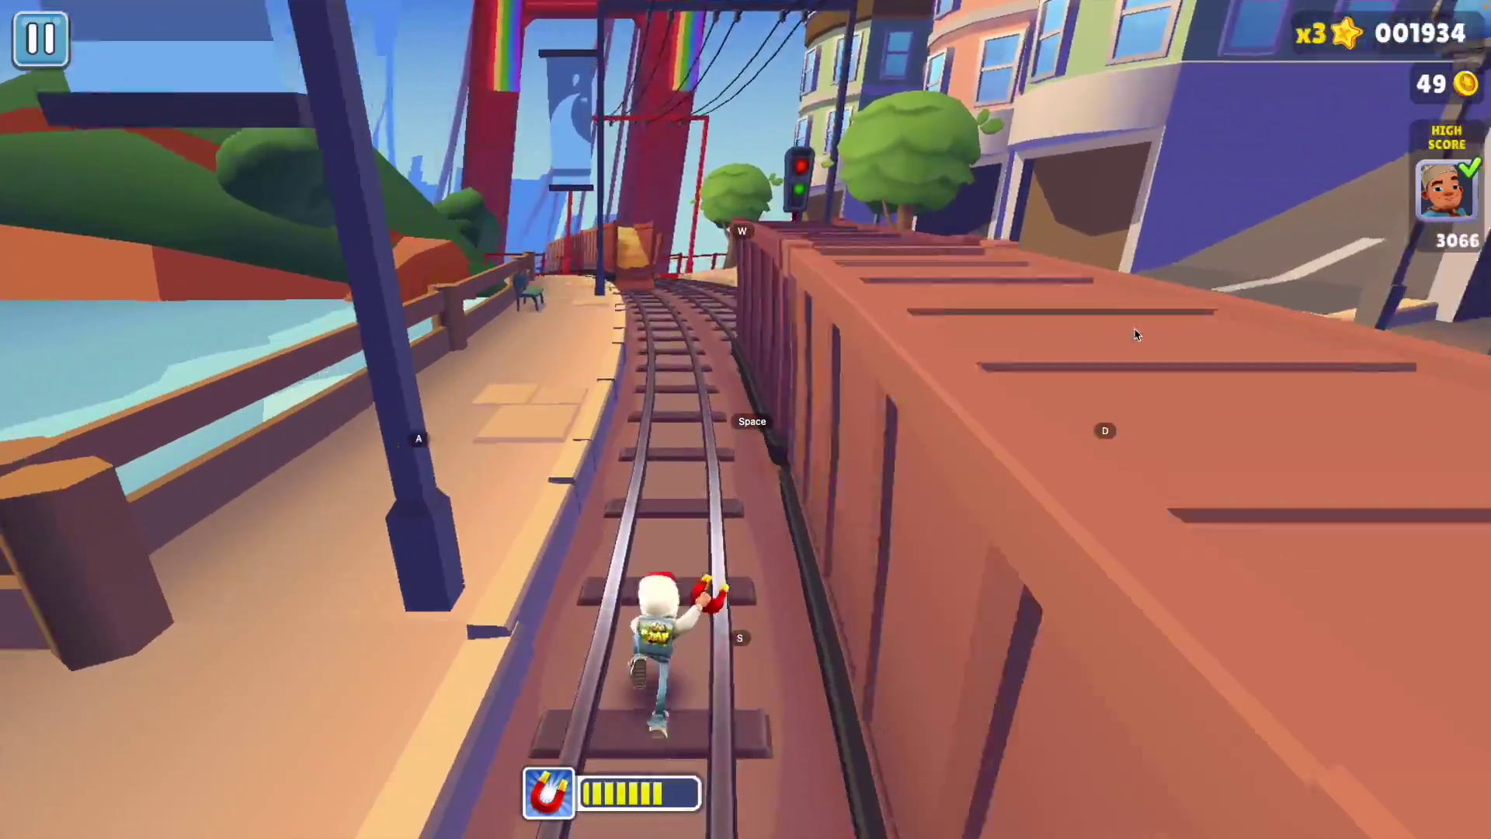
key(space)
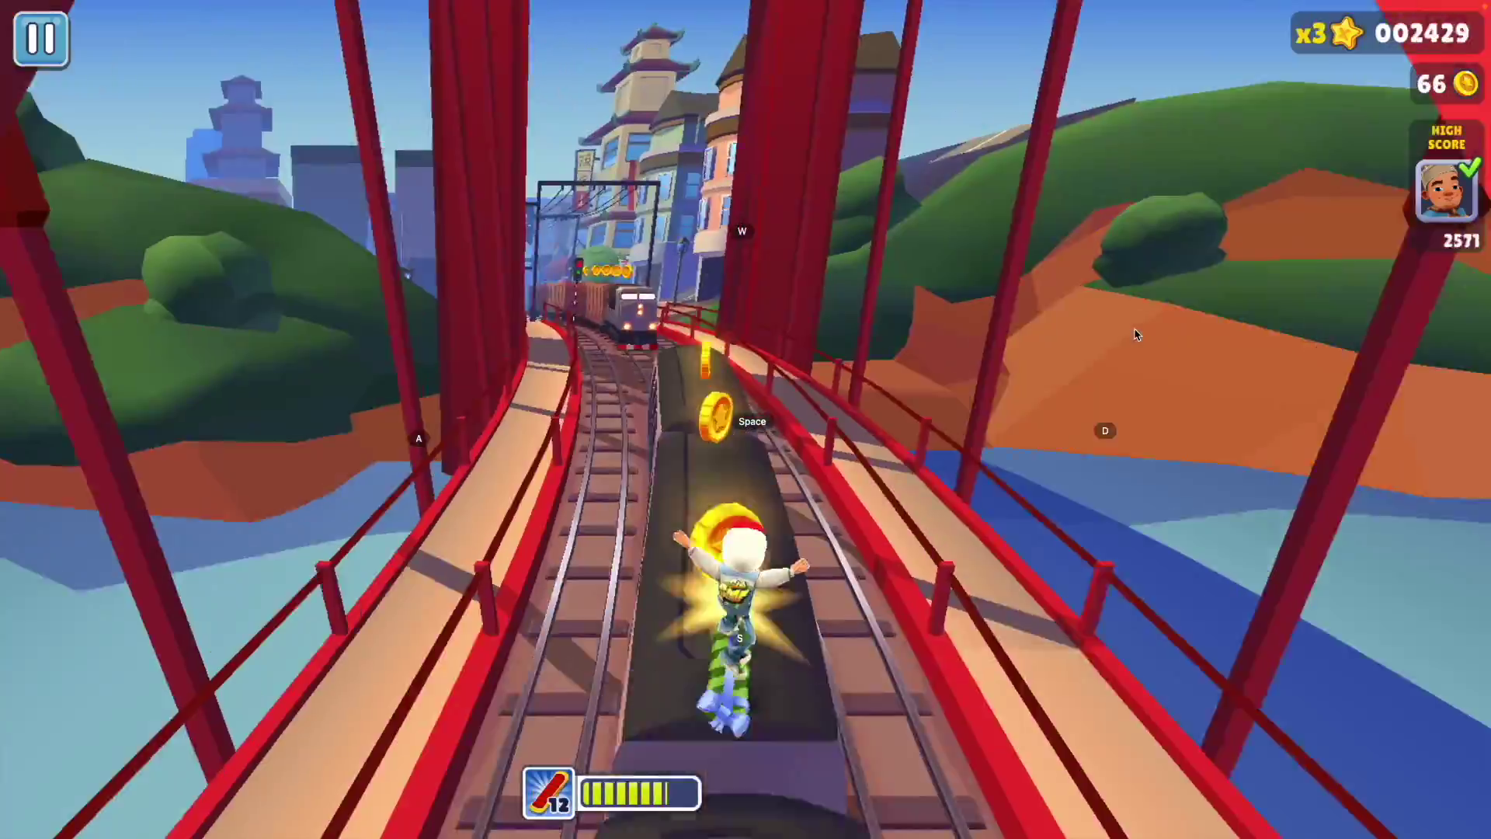
key(w)
key(w)
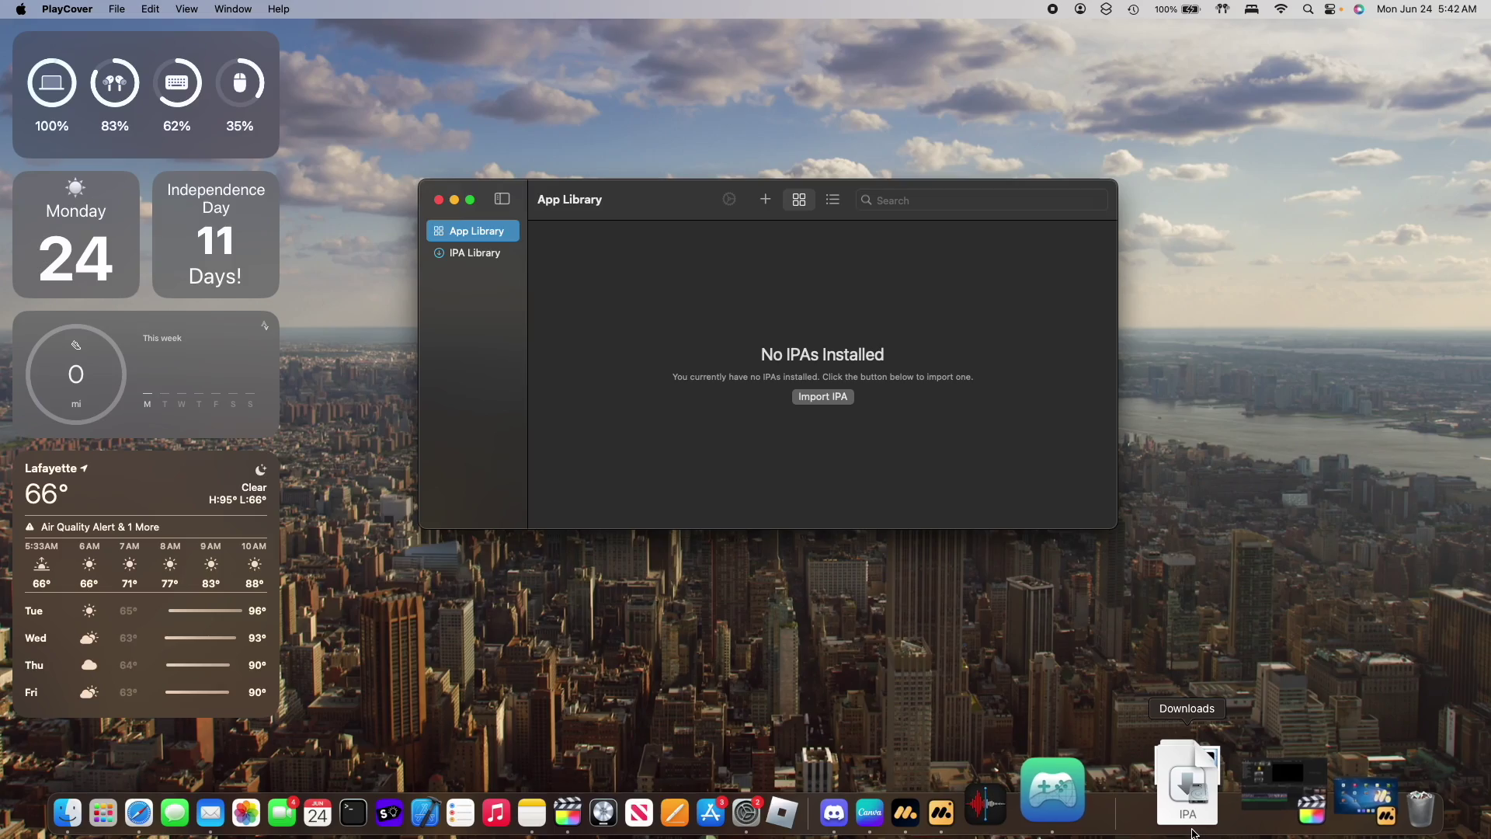
Switch to PlayCover, import the Brawl Stars IPA from the Downloads folder into the App Library and launch the game
drag(1193, 833, 1285, 295)
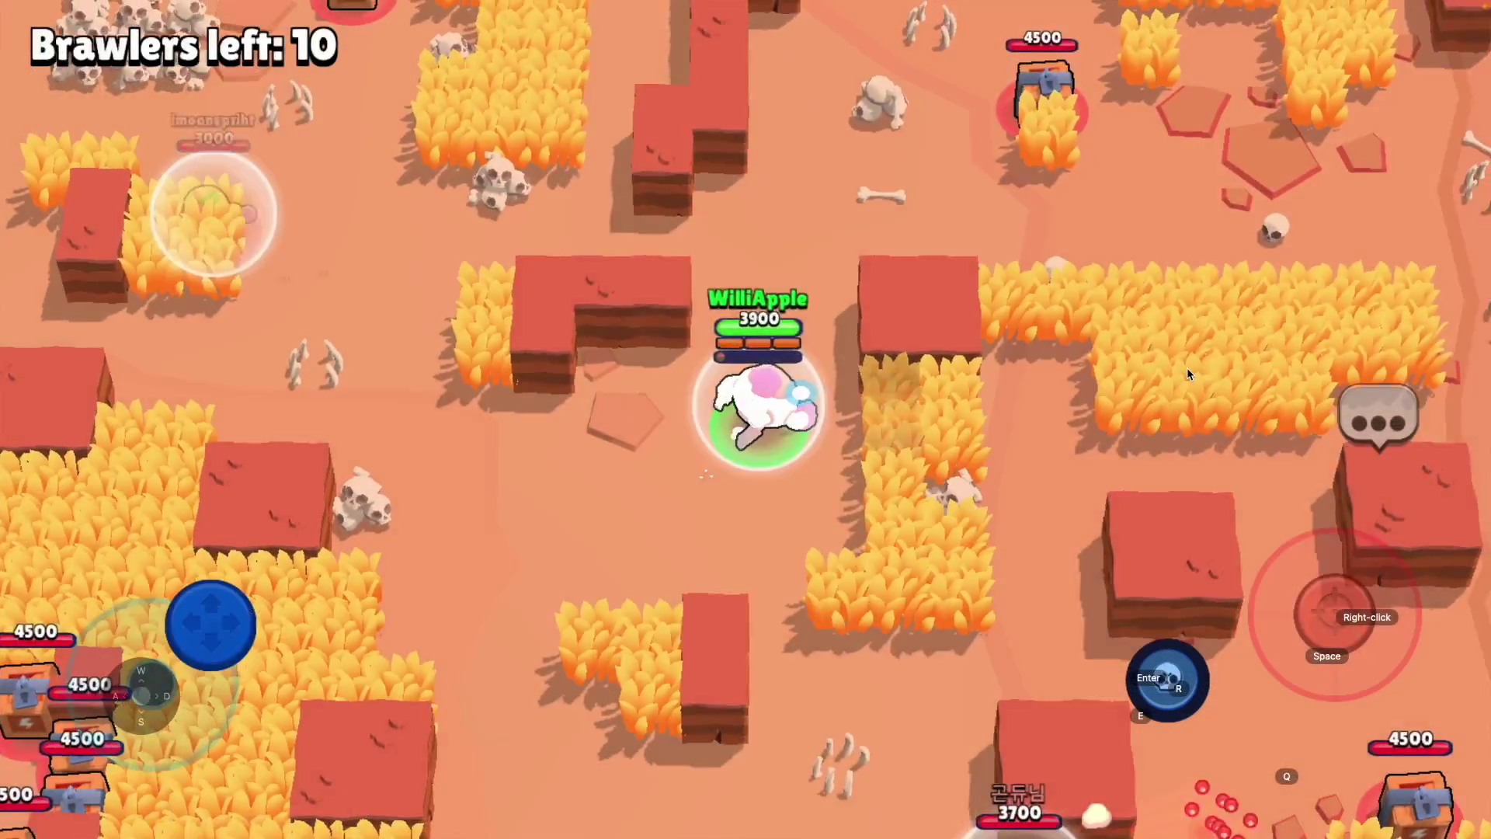
drag(1286, 295, 877, 313)
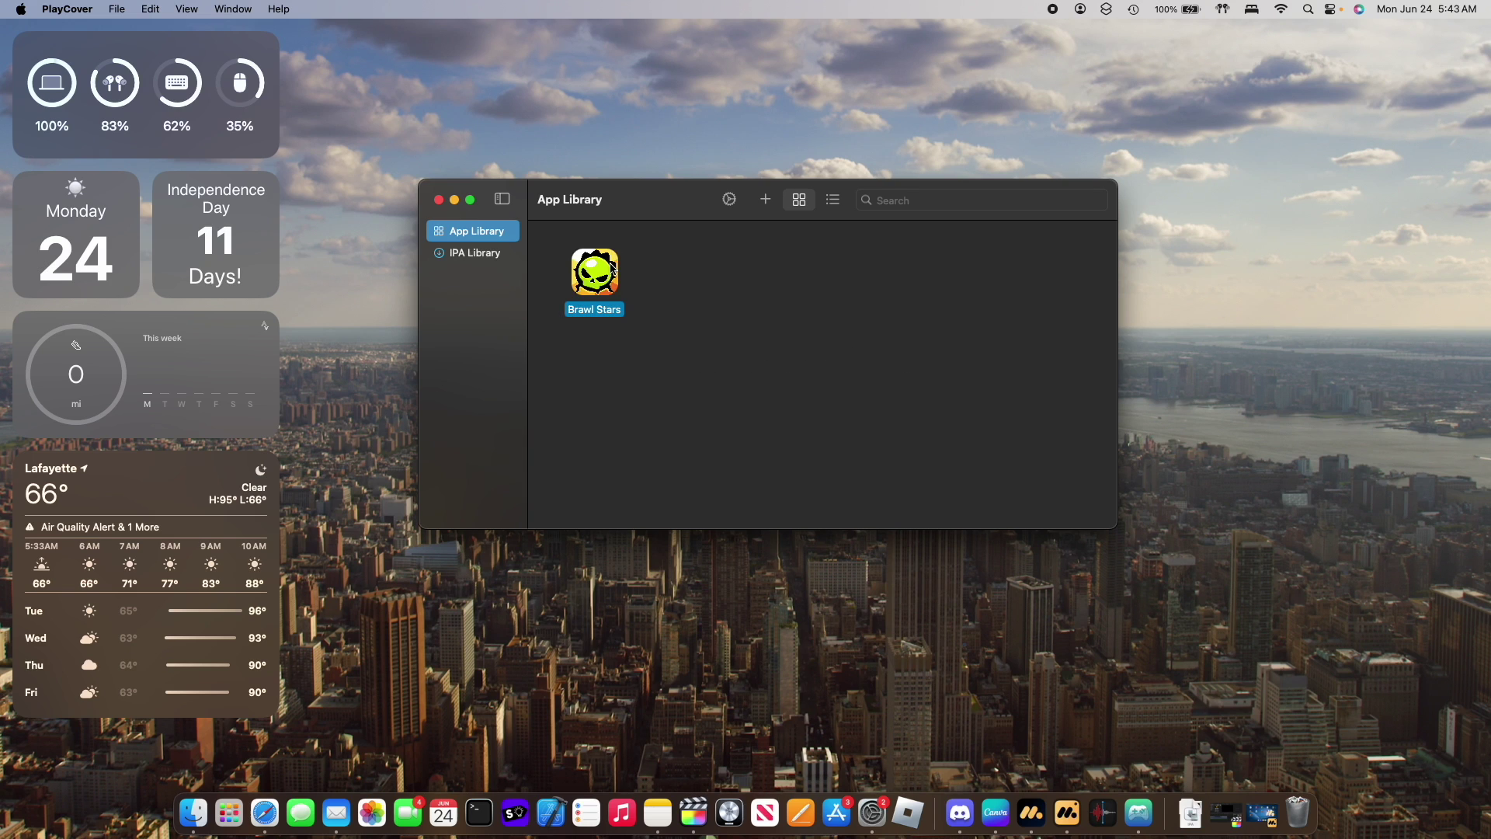
double_click(612, 268)
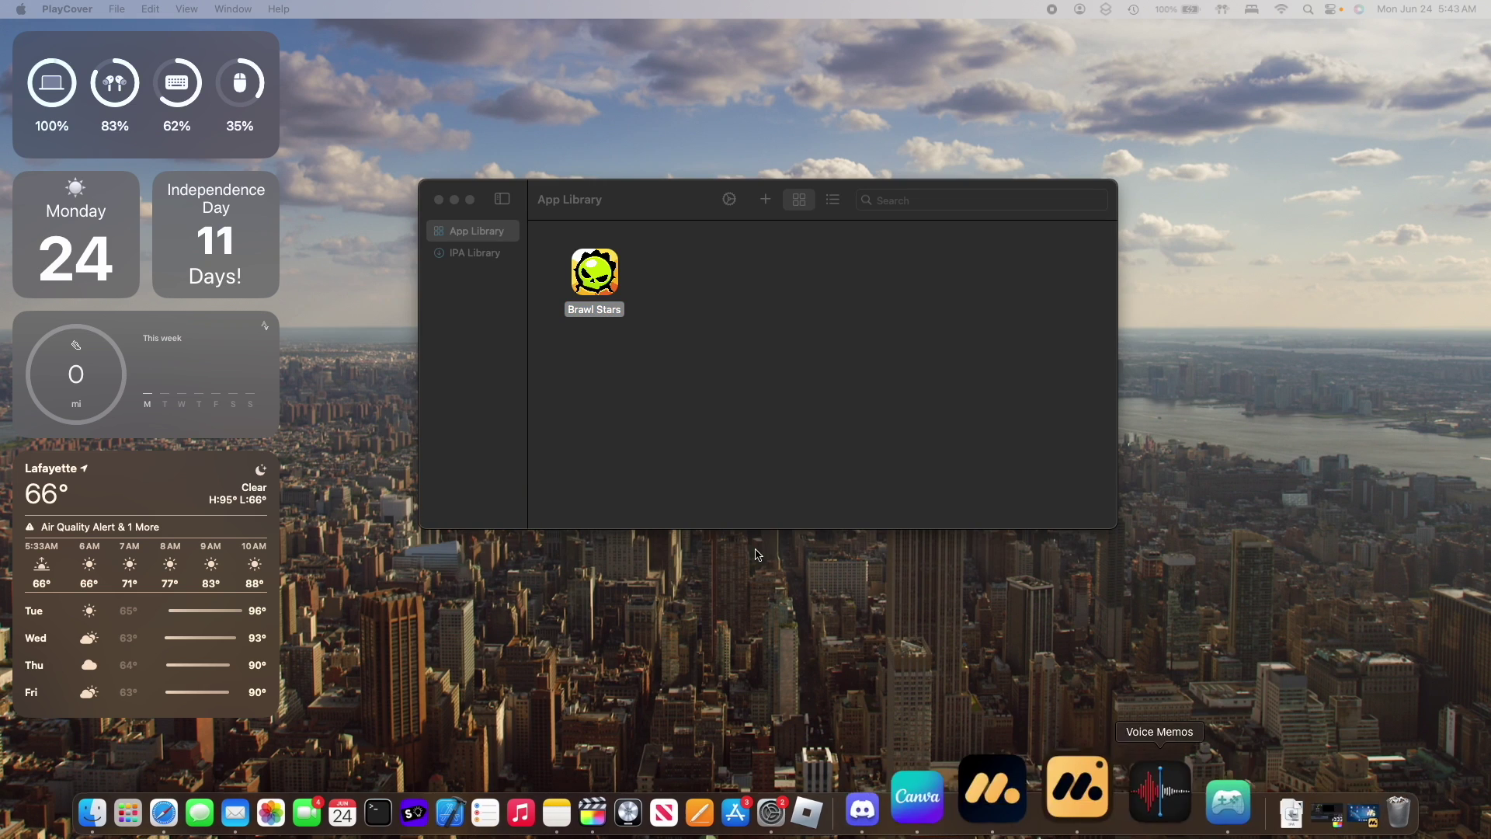
Switch to the MuMu Android Device, launch Hay Day from its Google Play page and start downloading the game's update
drag(1234, 785, 674, 303)
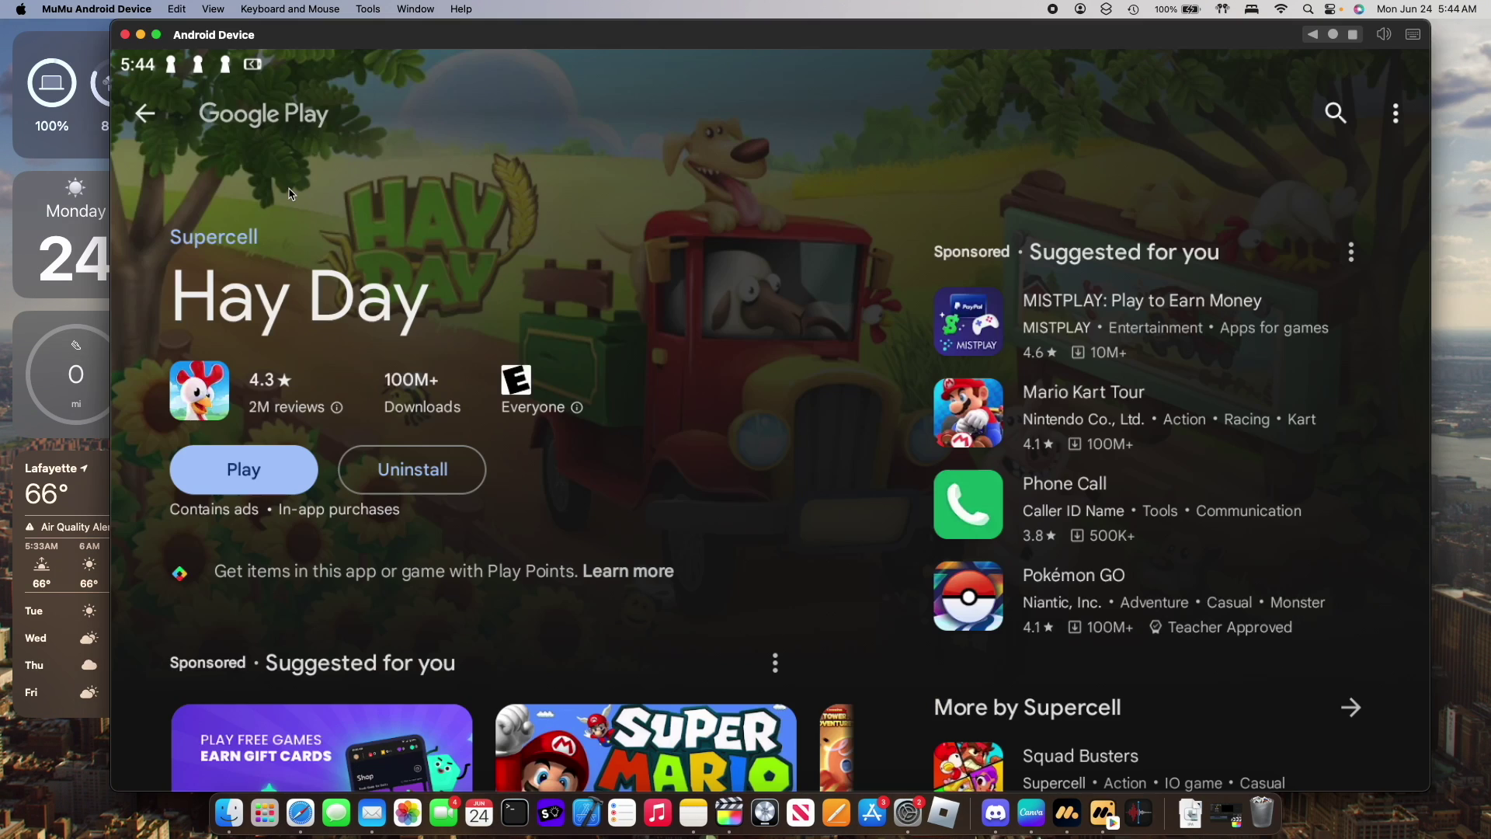
click(230, 483)
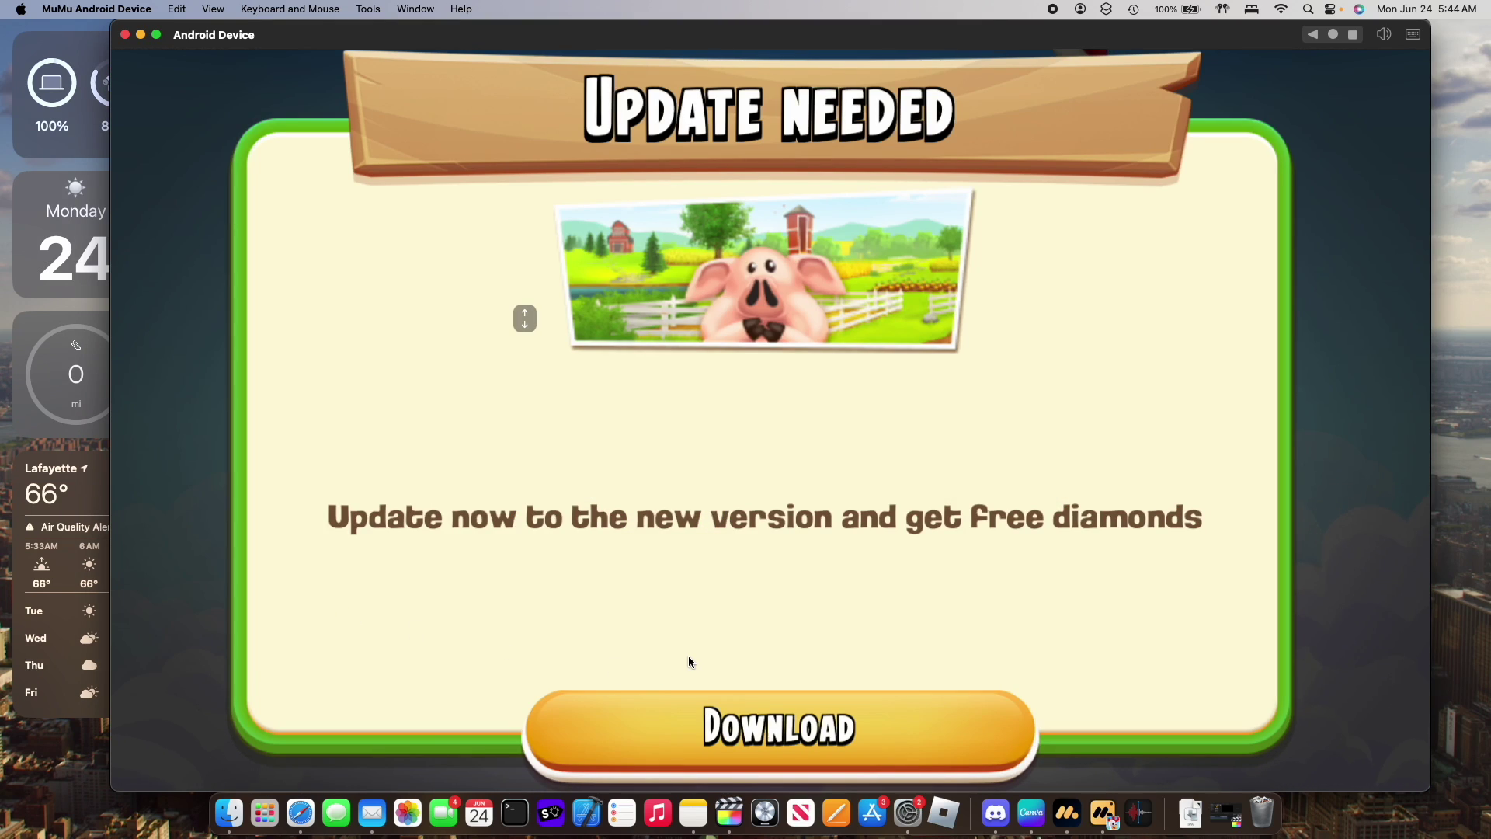
click(783, 725)
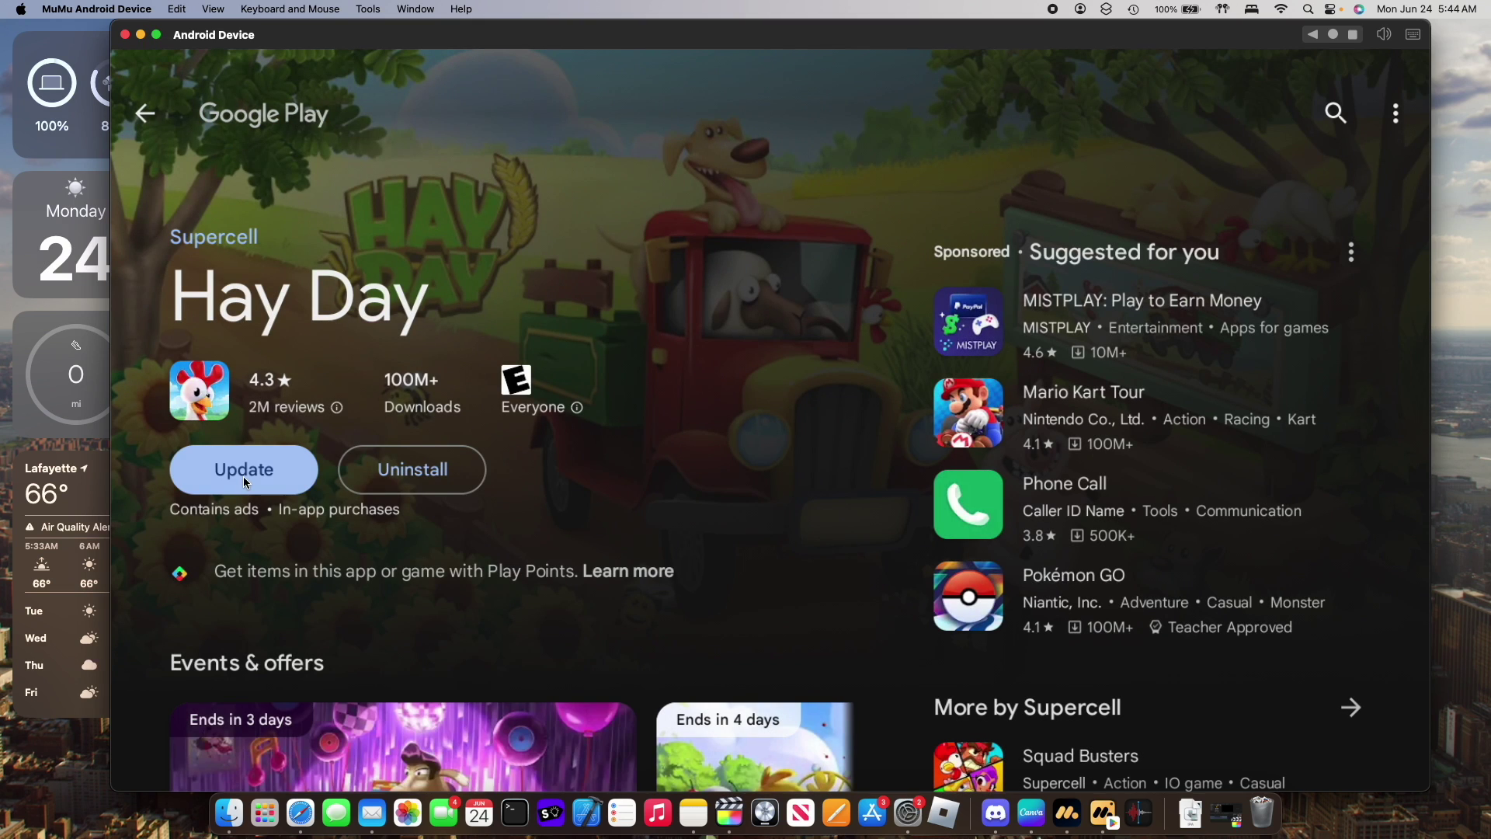
click(244, 480)
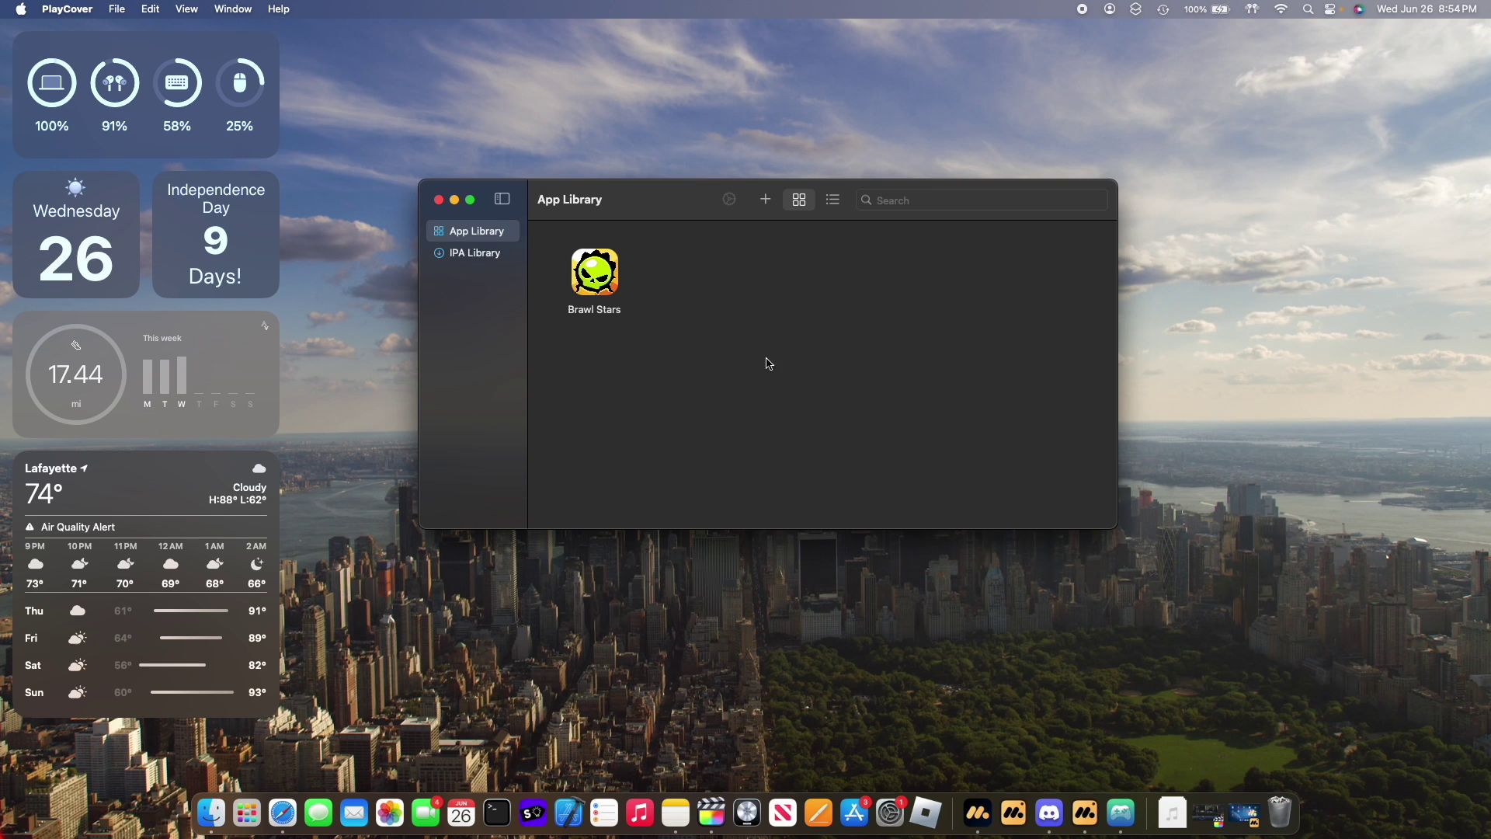
Switch from PlayCover to the MuMu Android Device, launch Reflourished and enter the game from its title screen
click(1091, 810)
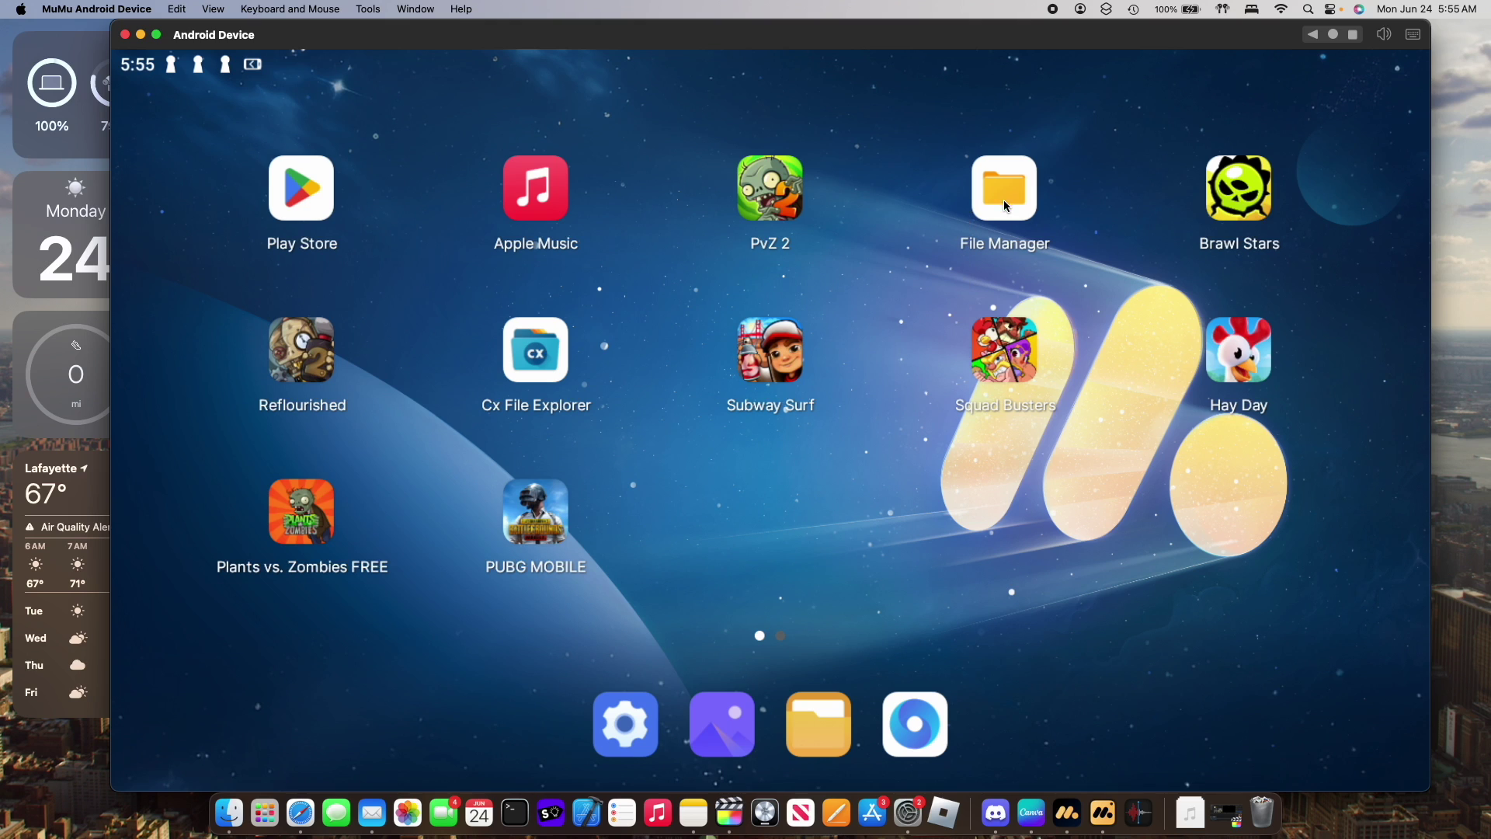
click(368, 9)
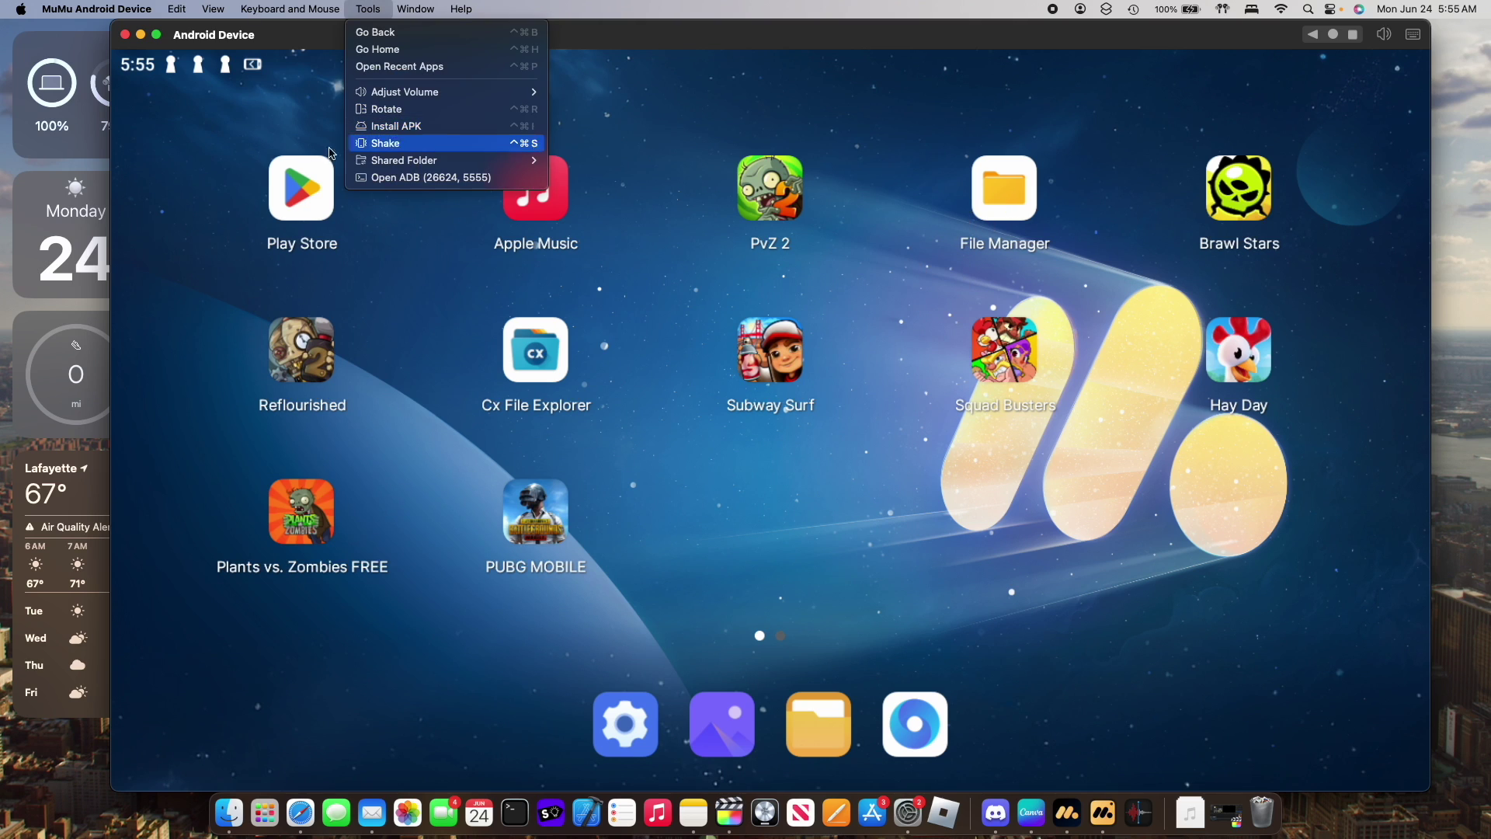
click(311, 340)
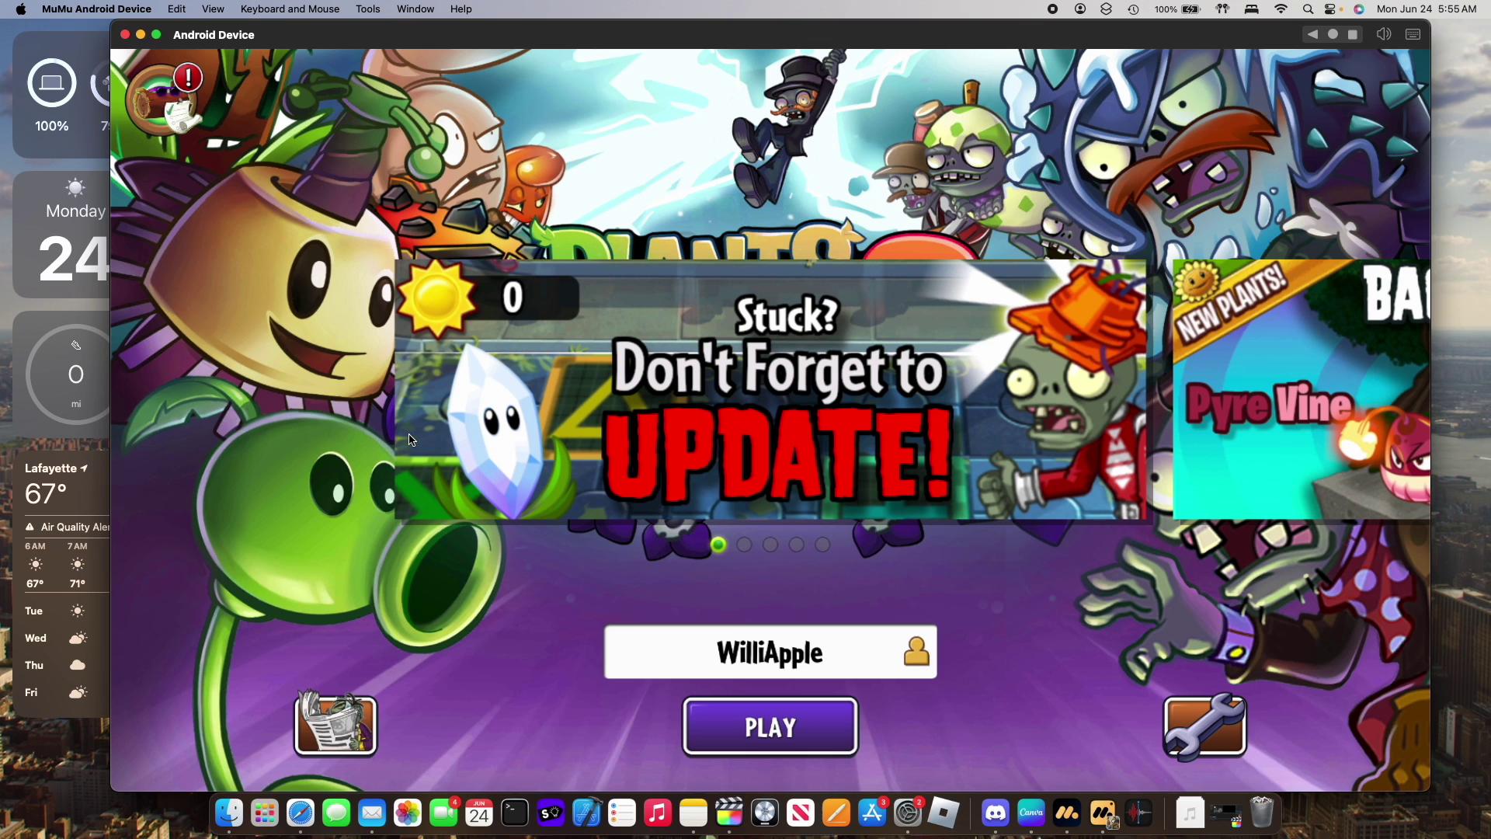
click(776, 747)
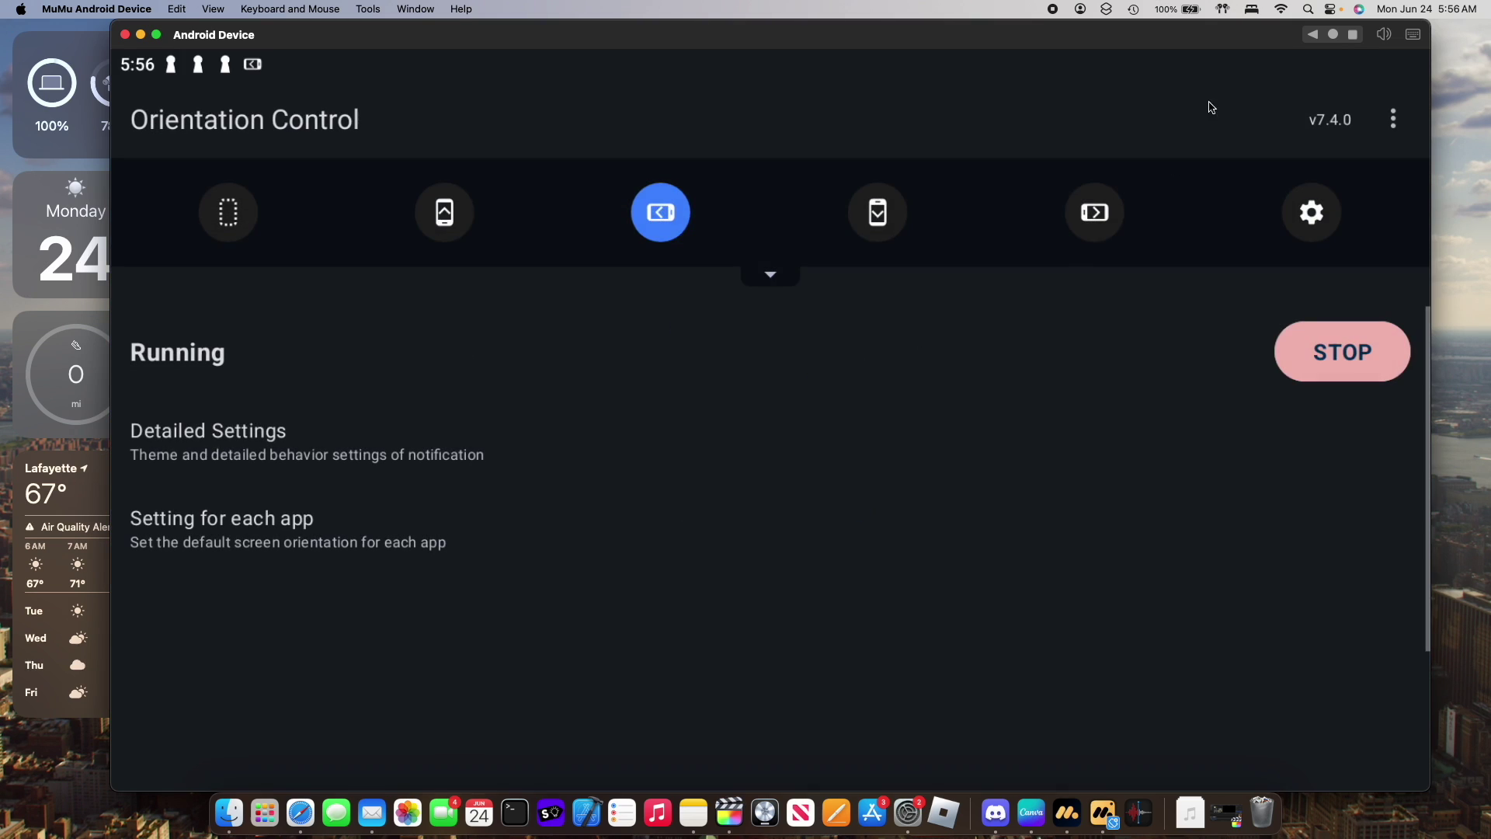
Leave Orientation Control for the Android home screen and open the device's shared folder in Finder
click(1333, 34)
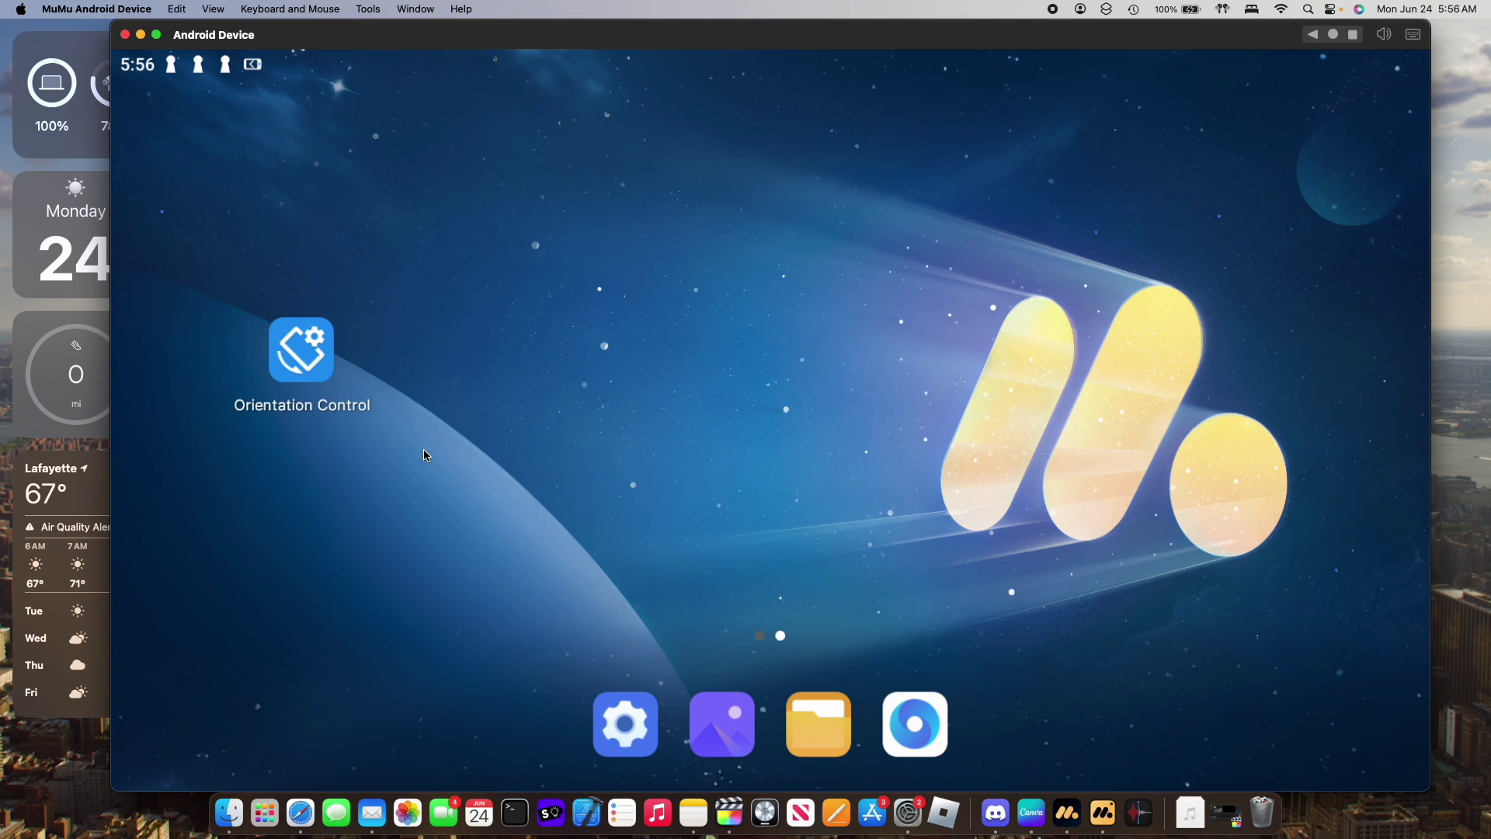
click(783, 348)
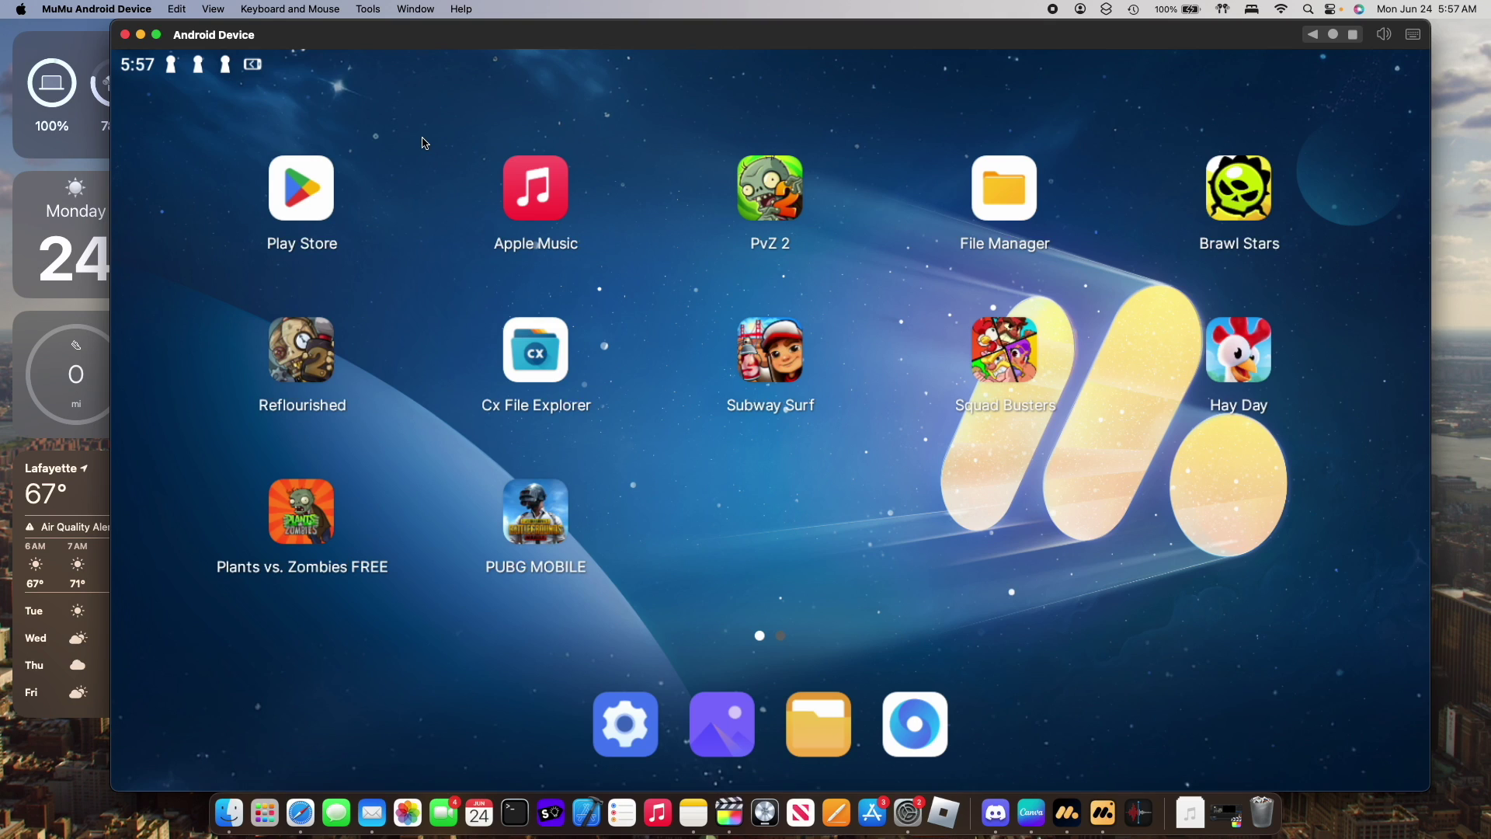
click(370, 10)
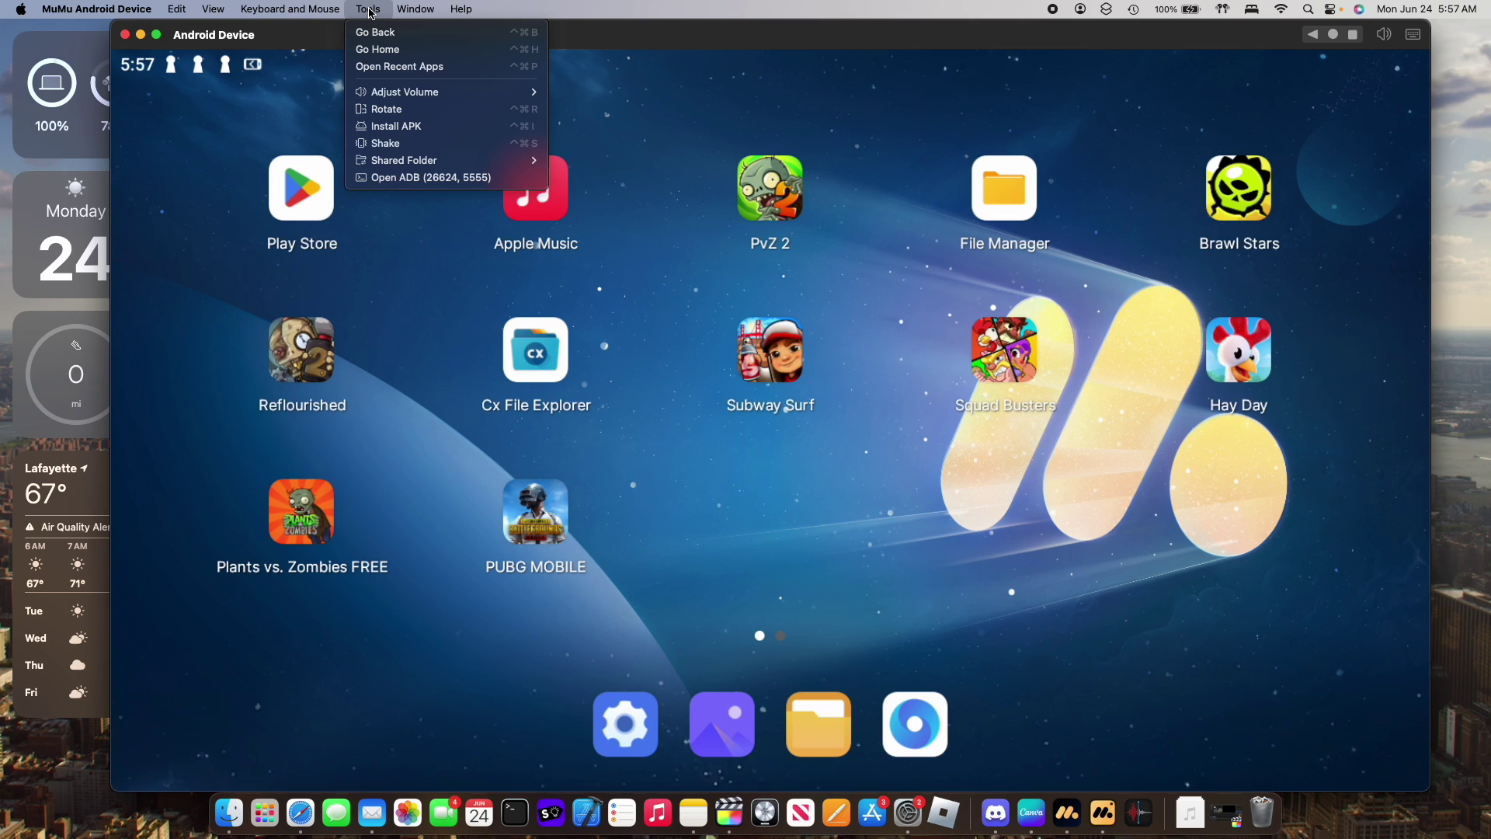
mouse_move(497, 160)
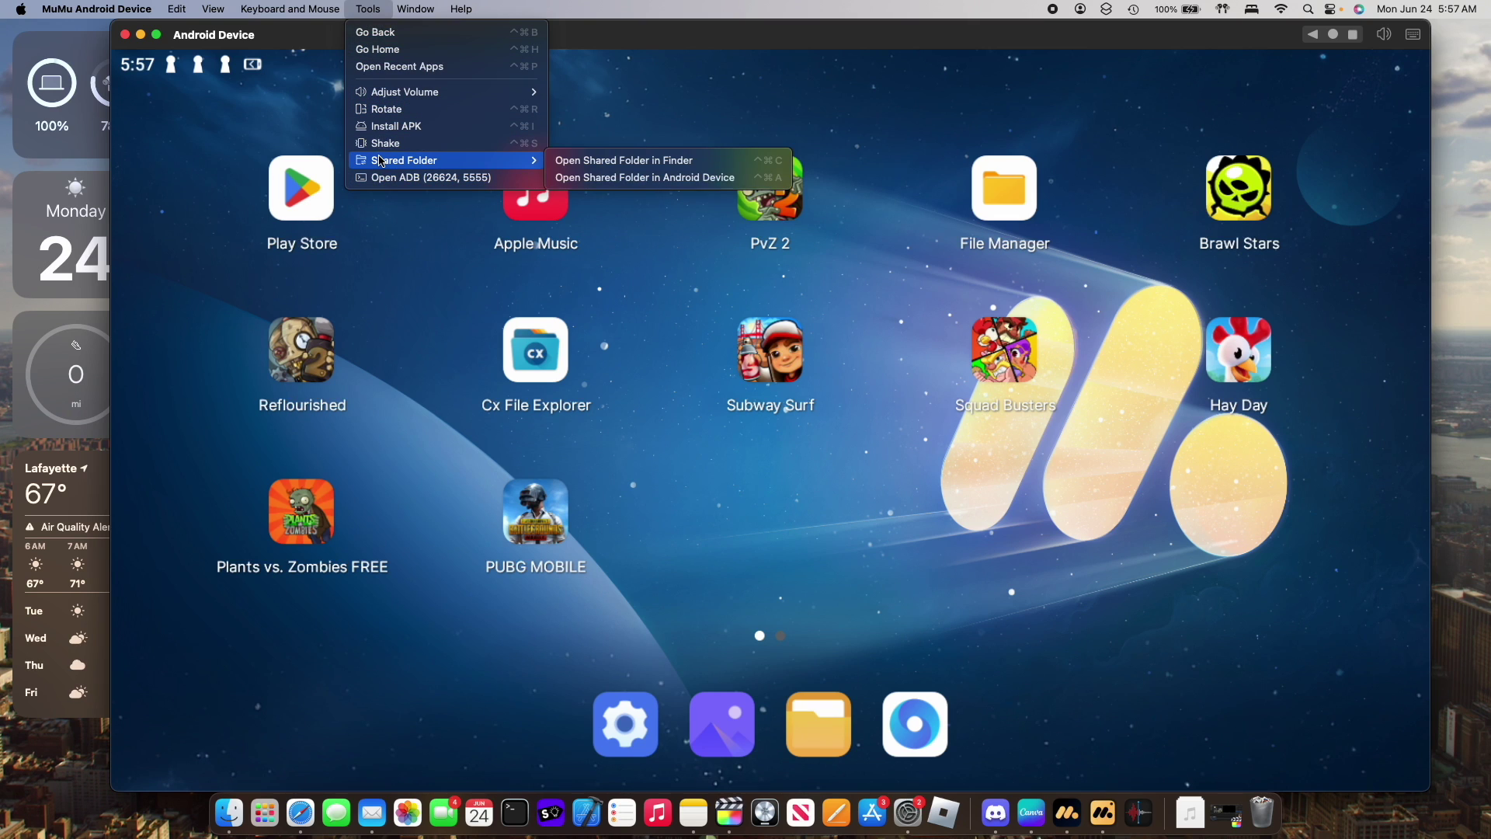
click(607, 160)
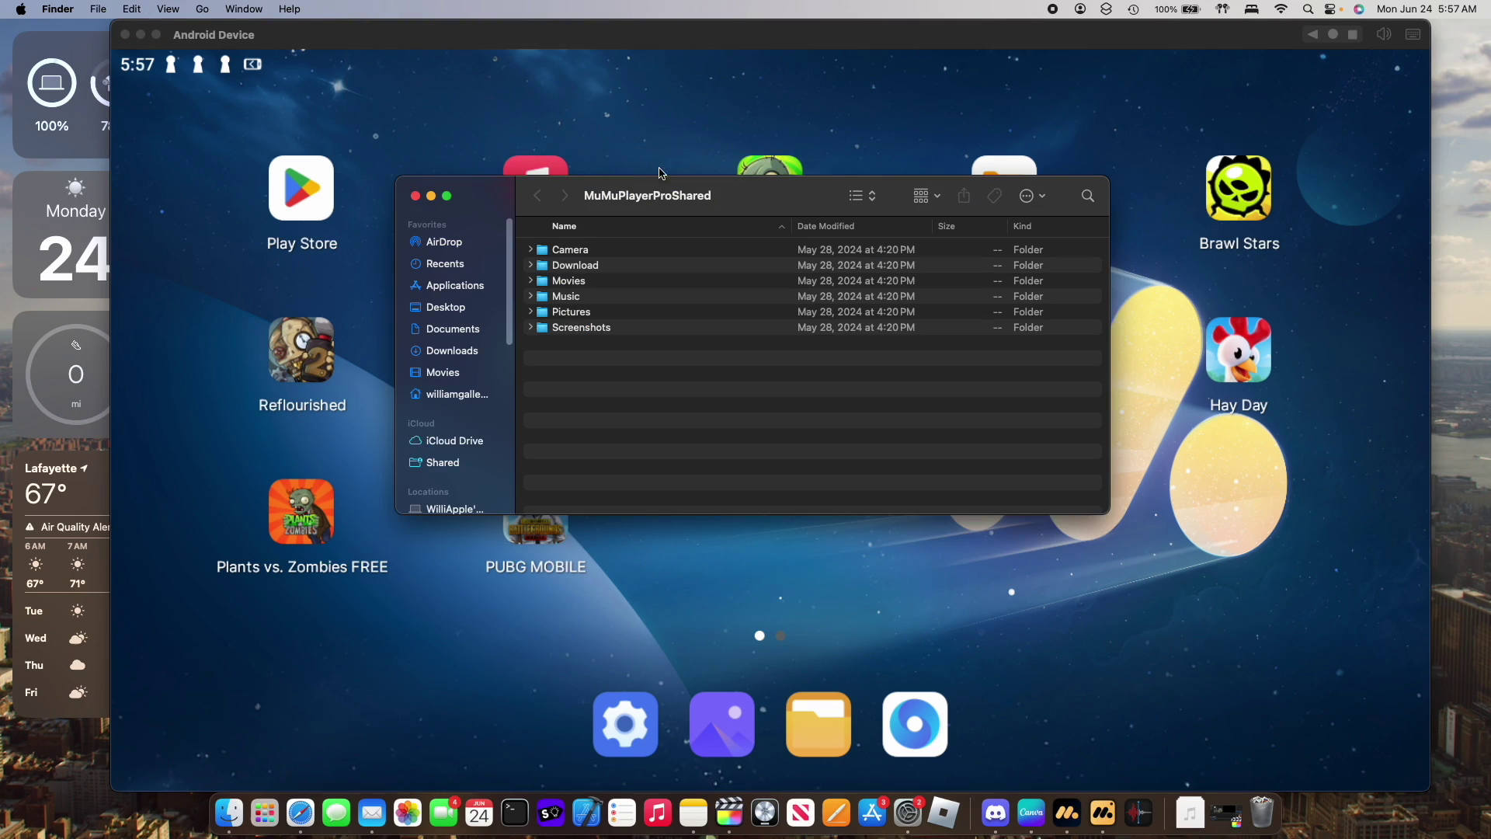
Open the shared folder inside the Android device, look into its Camera folder and return to the $MuMu12Shared root
click(660, 172)
click(368, 9)
mouse_move(466, 160)
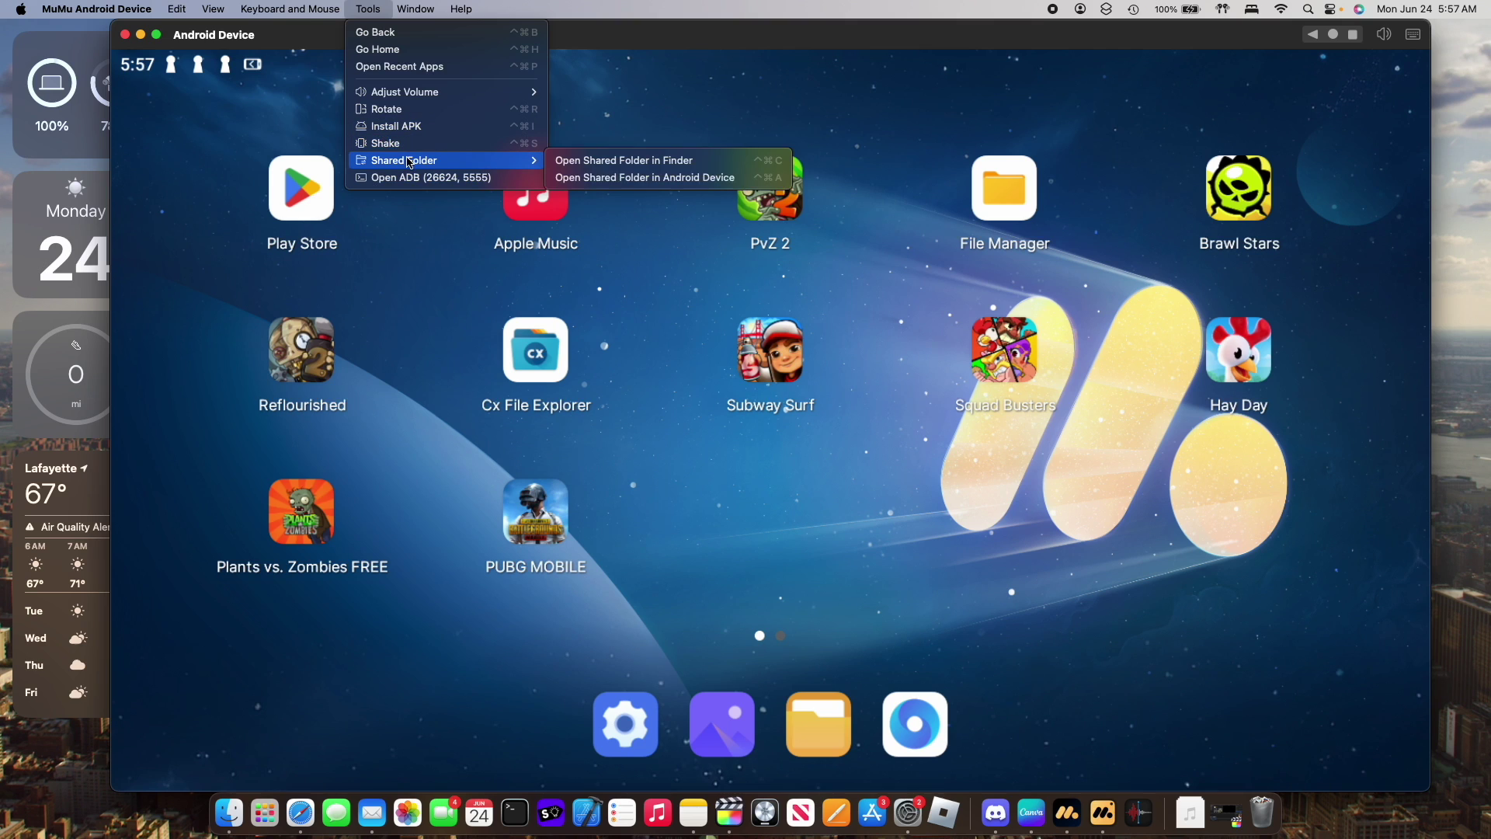
click(654, 178)
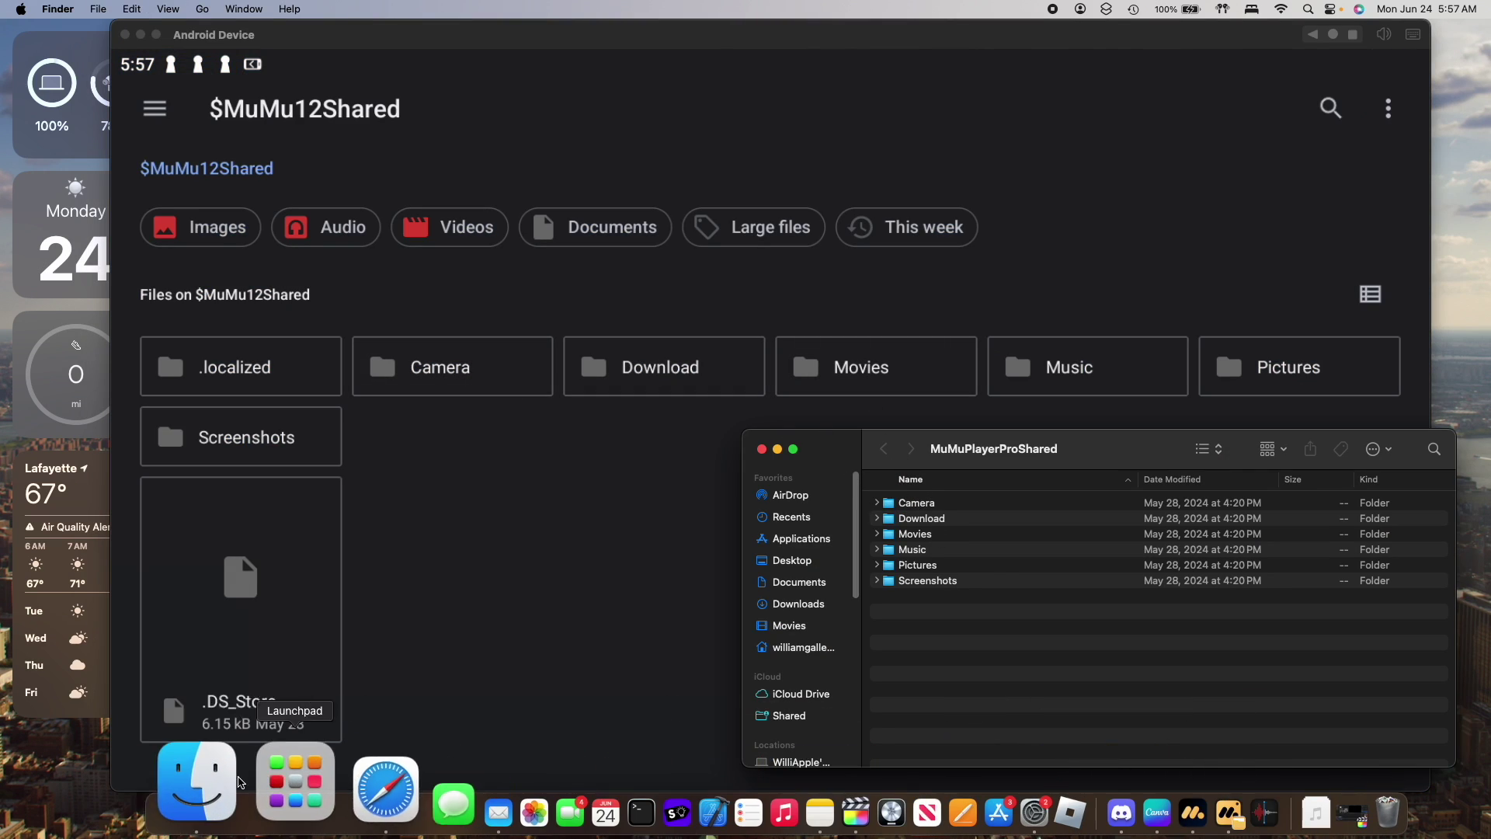
click(492, 370)
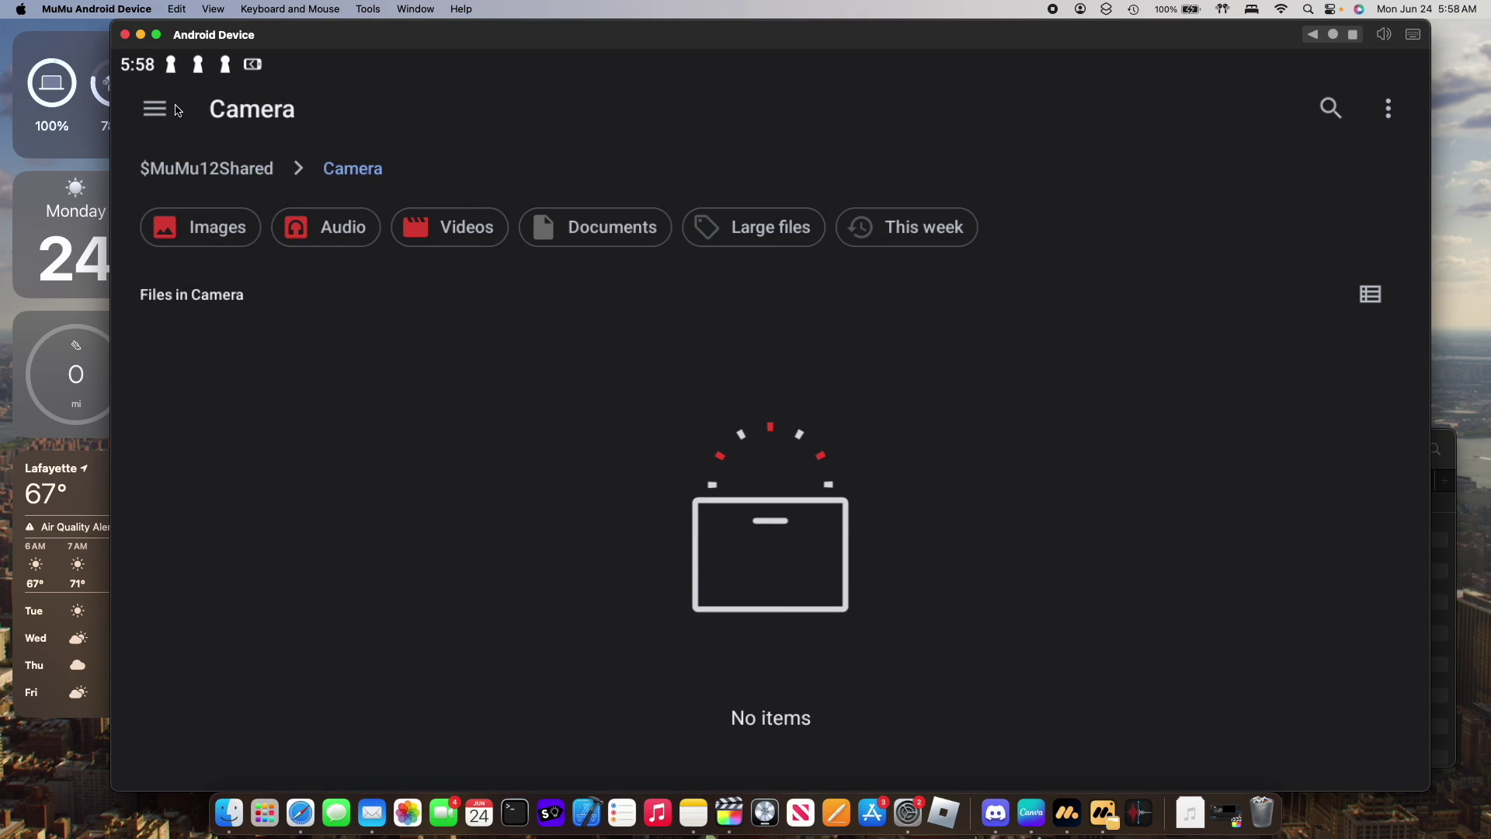
click(192, 166)
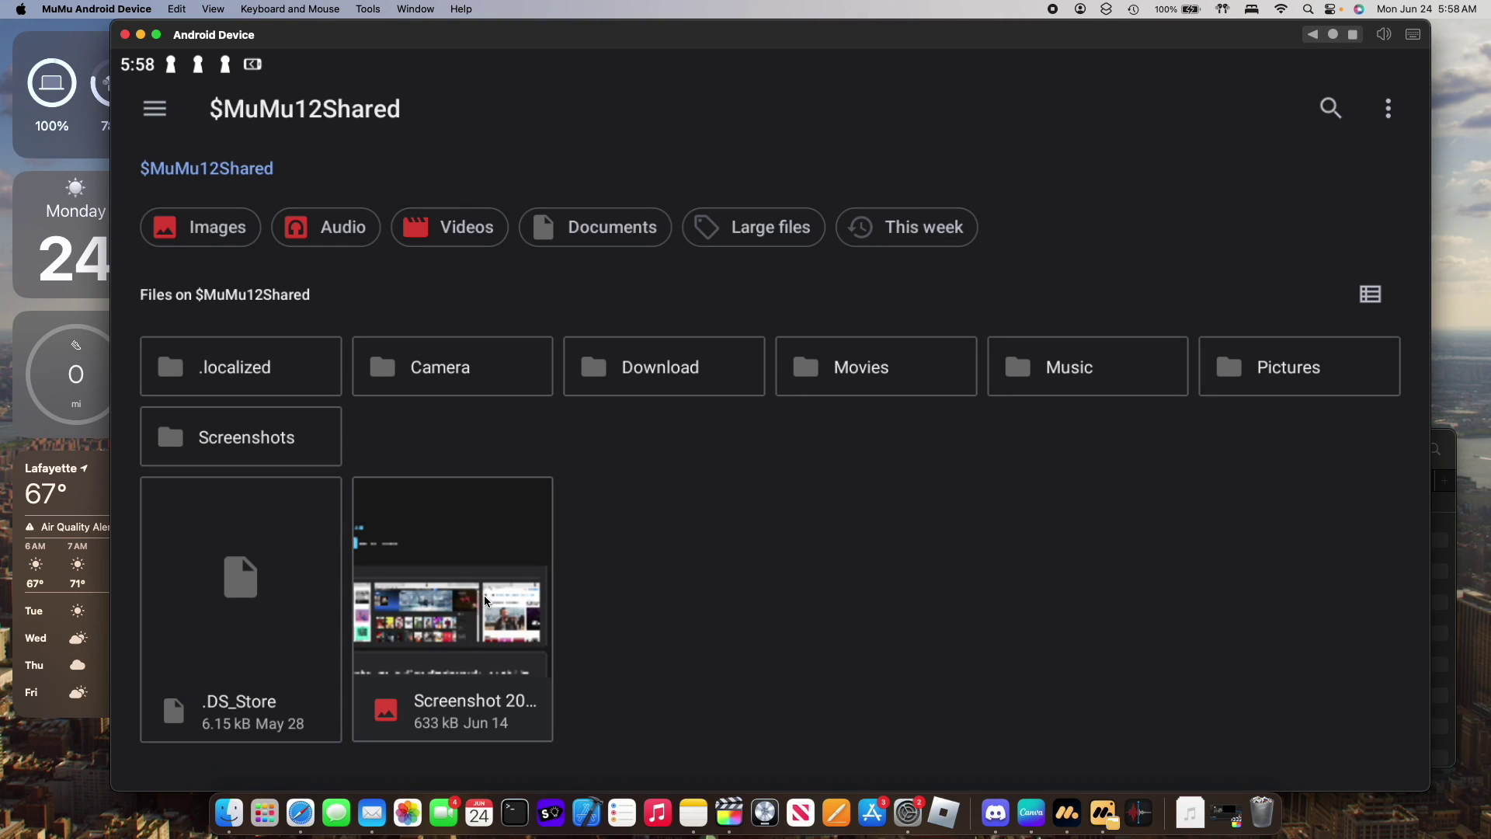
click(229, 812)
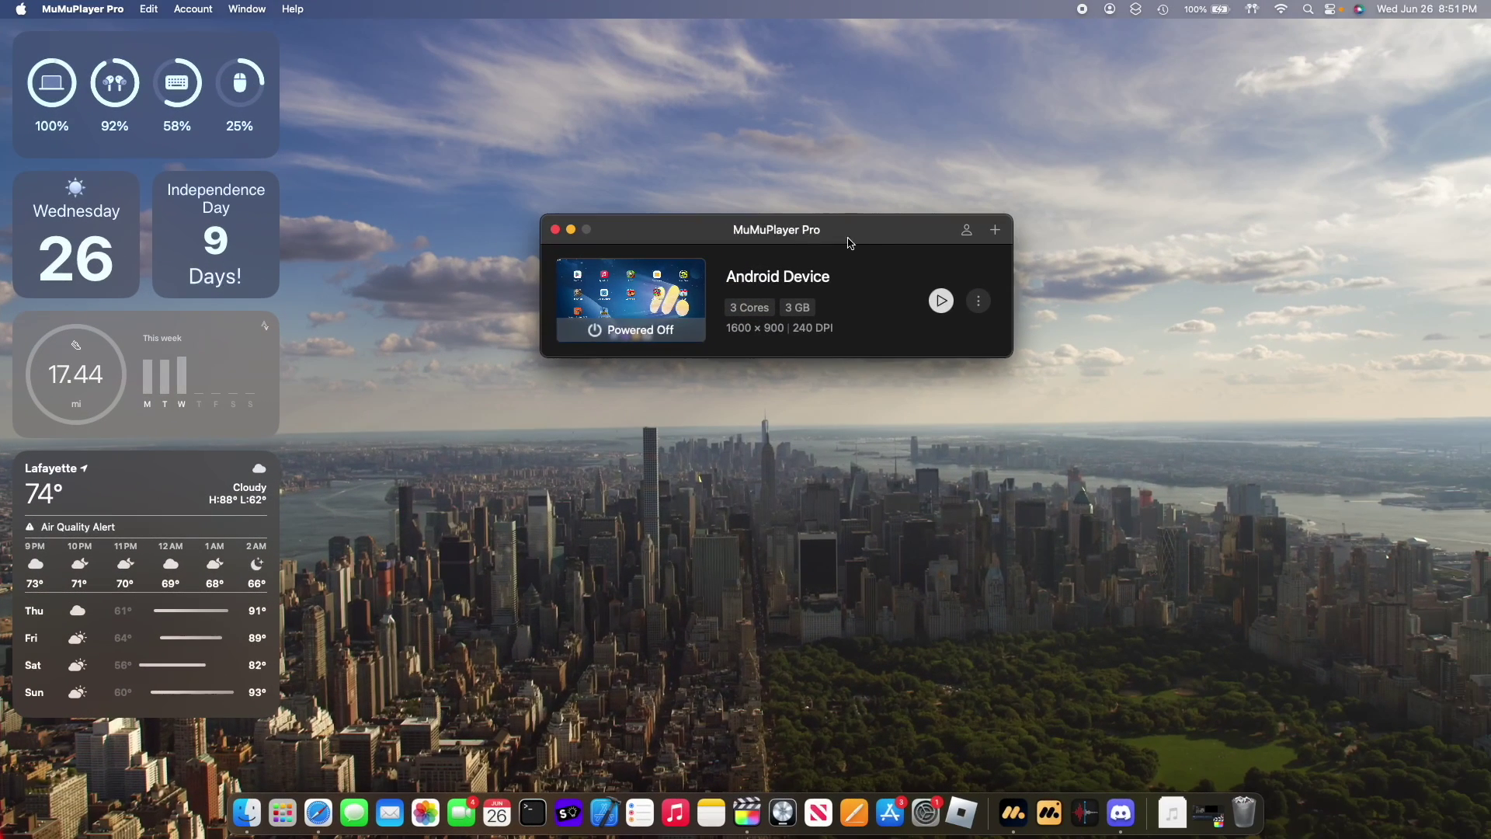
Add a second Android device of the Tablet type in MuMuPlayer Pro and start both it and the original device
click(993, 233)
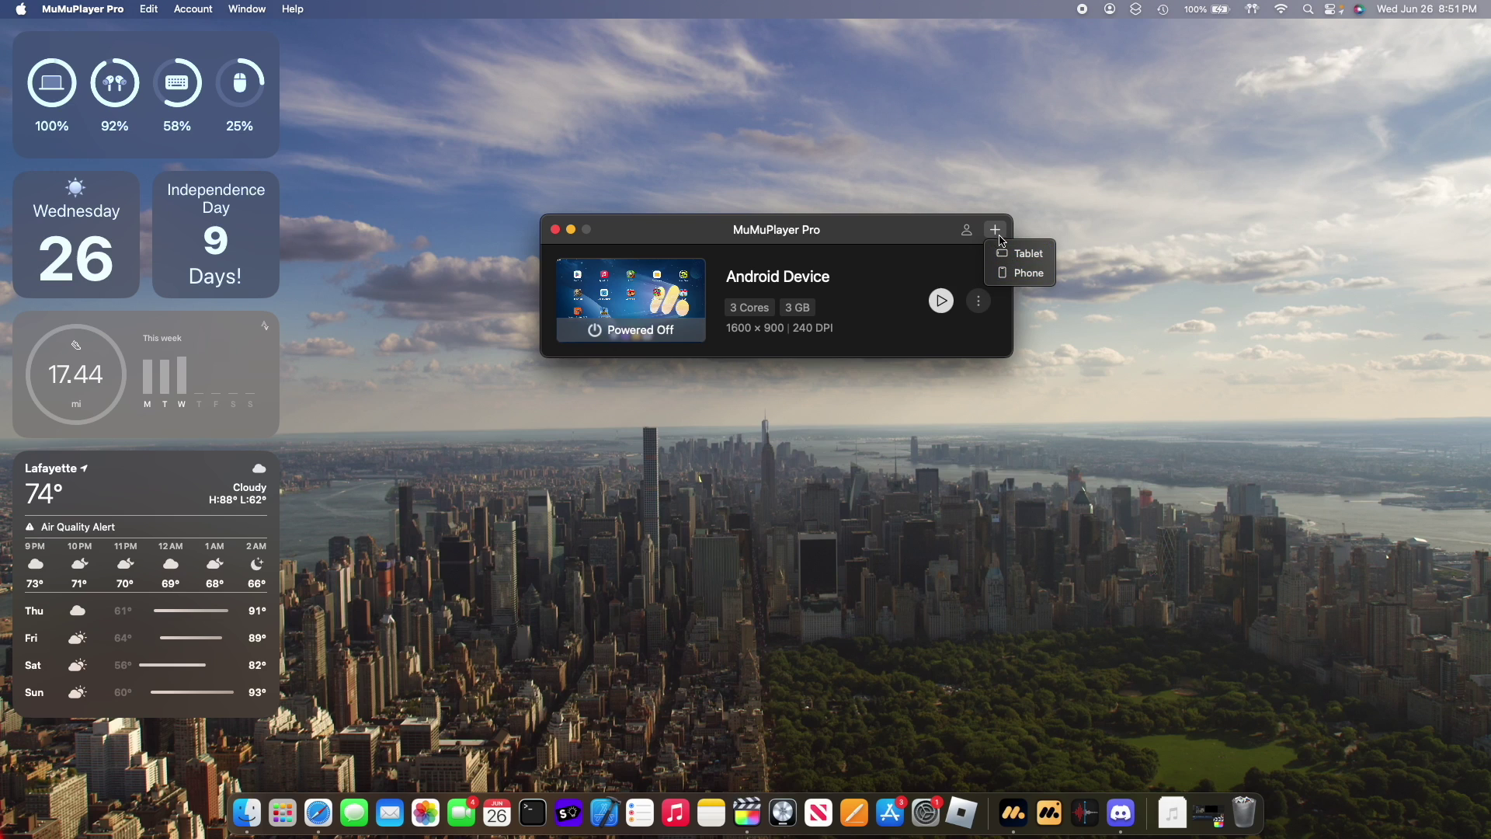
click(1013, 253)
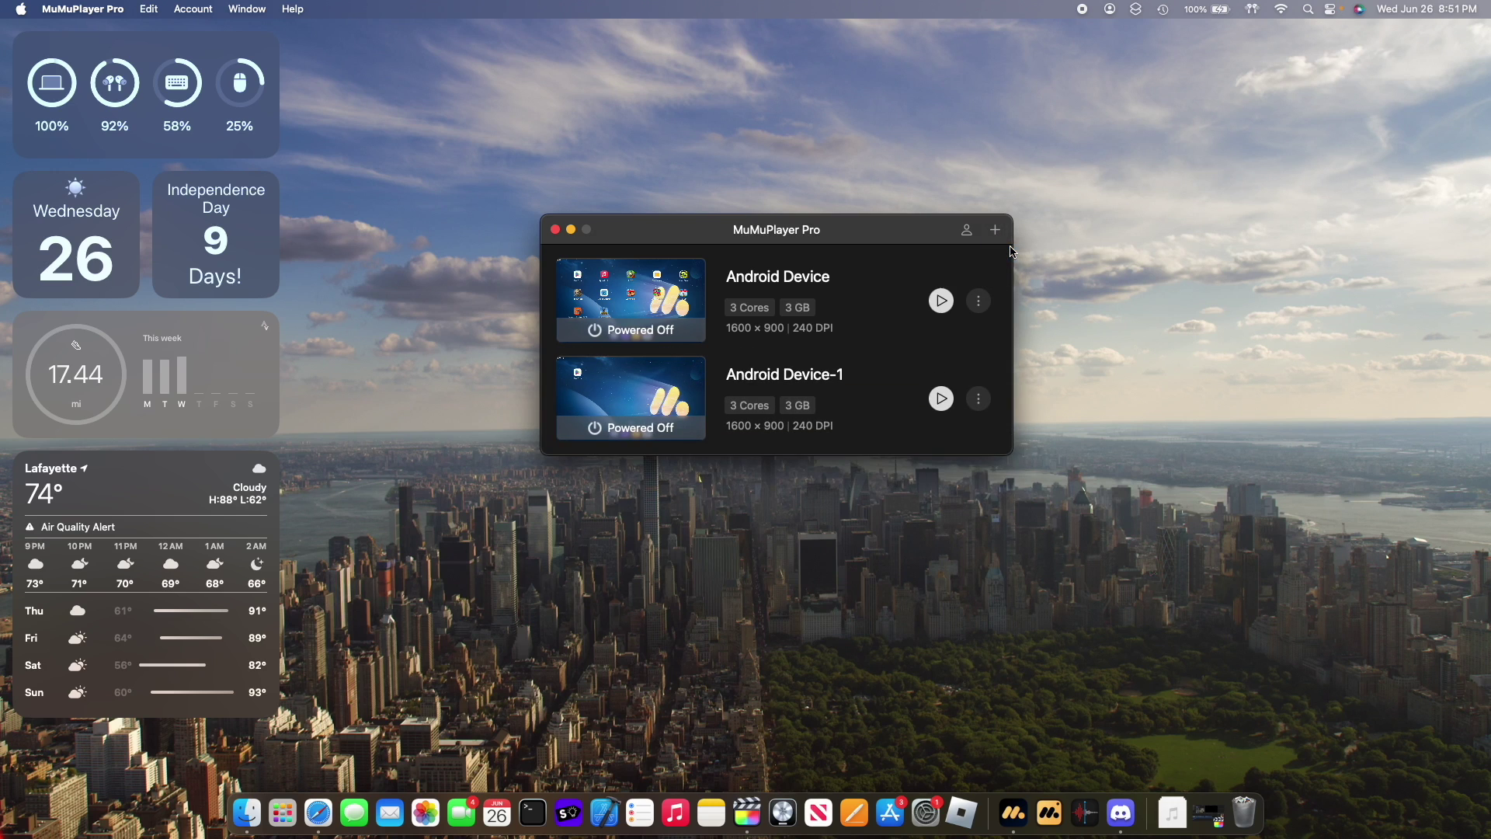
click(942, 400)
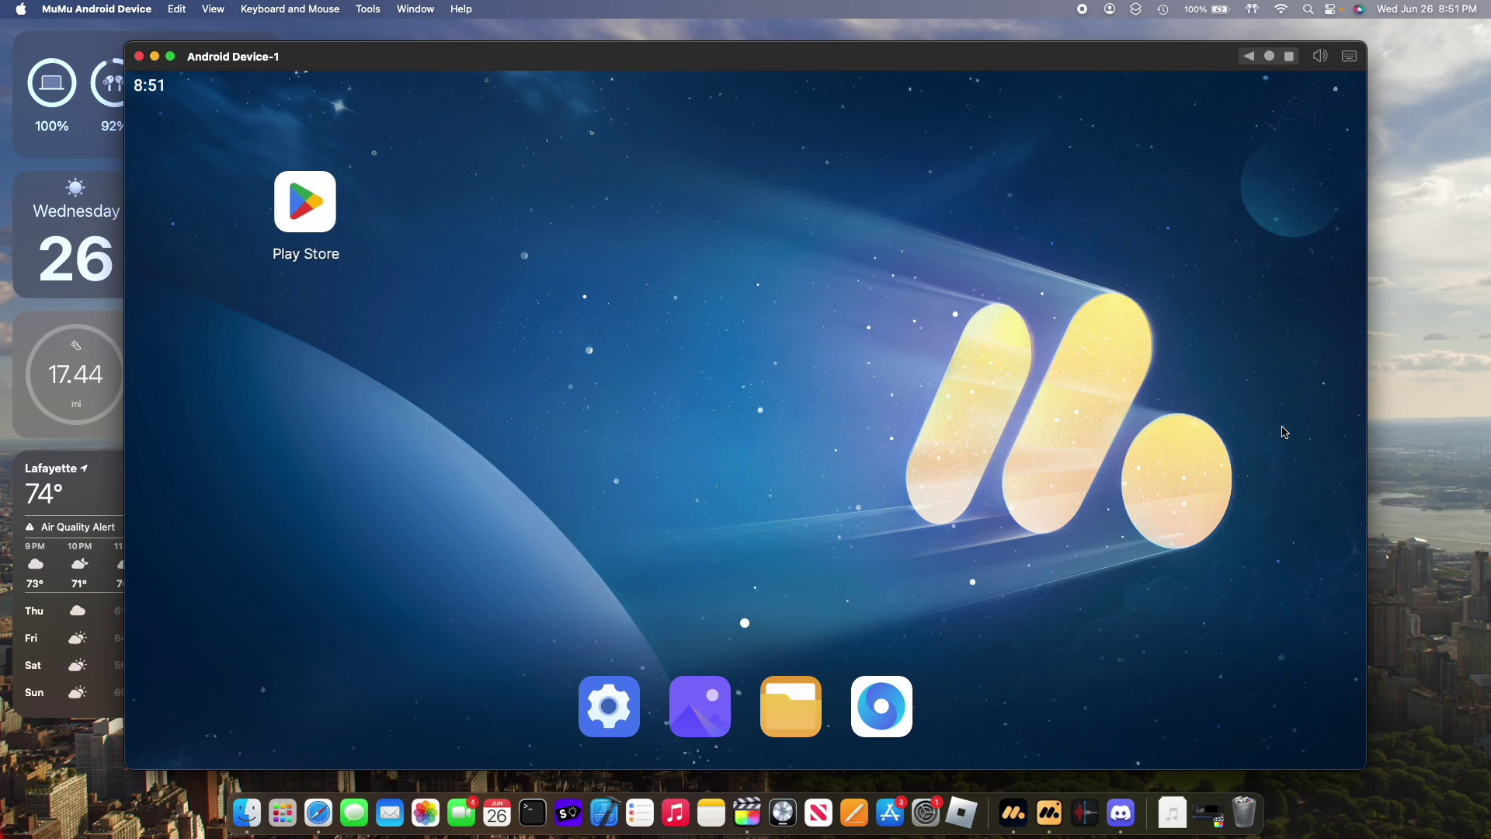
click(941, 301)
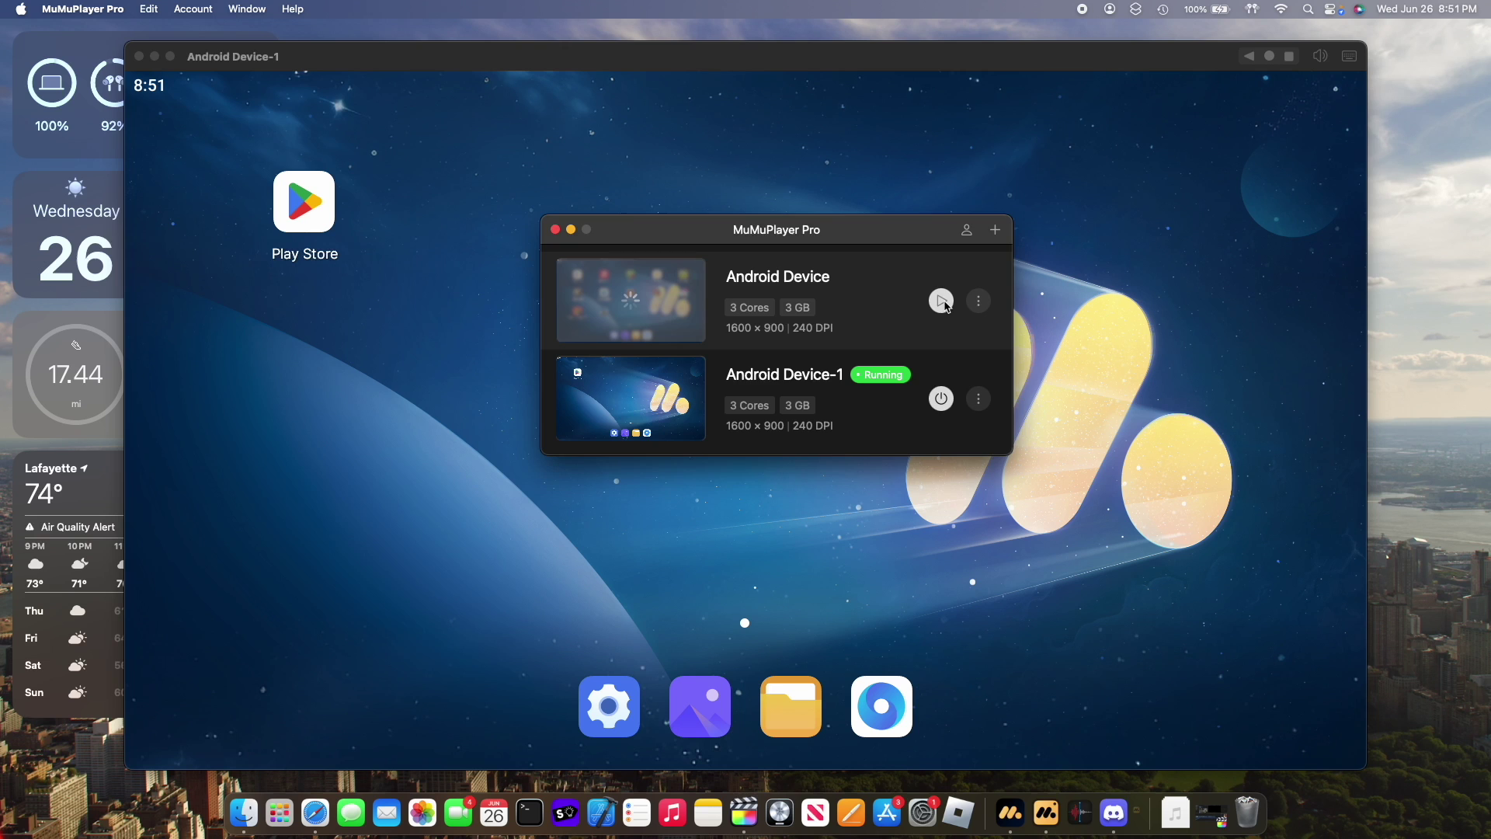